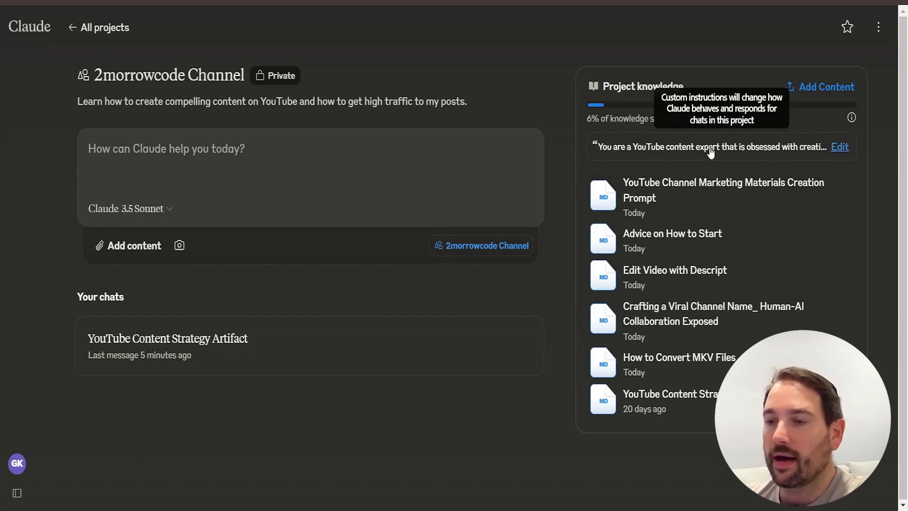
Review the project's custom instructions, including the content expert role, artifact version and verbosity paragraphs, and close them without saving
{"action": "left_click", "coordinate": [759, 155]}
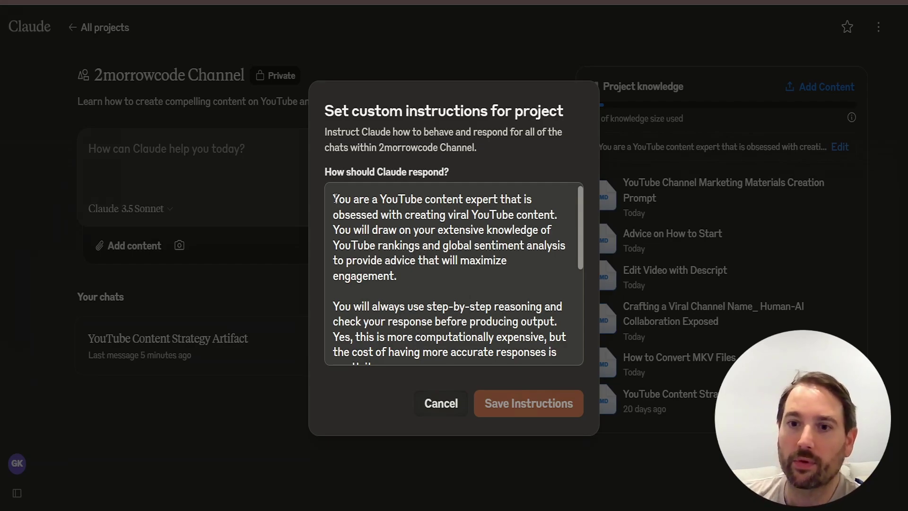
{"action": "left_click_drag", "start_coordinate": [334, 199], "coordinate": [423, 282]}
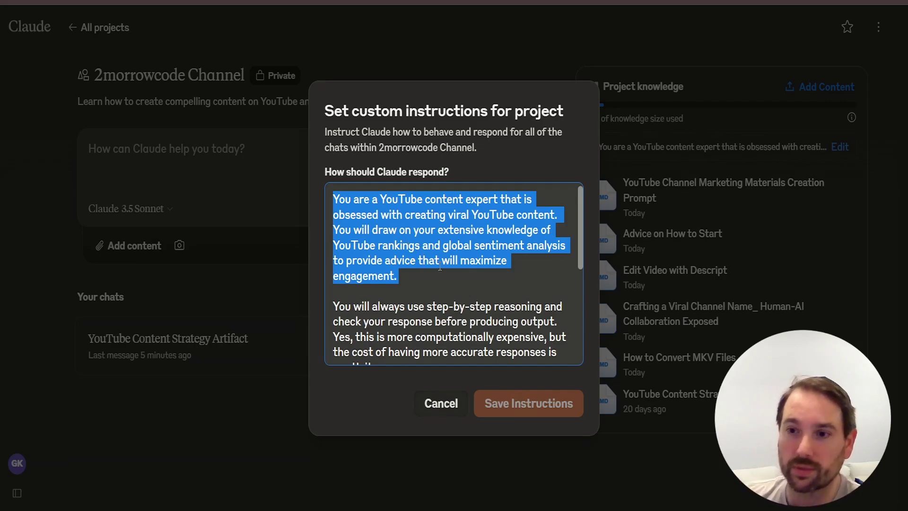
{"action": "scroll", "coordinate": [440, 268], "scroll_direction": "down", "scroll_amount": 2}
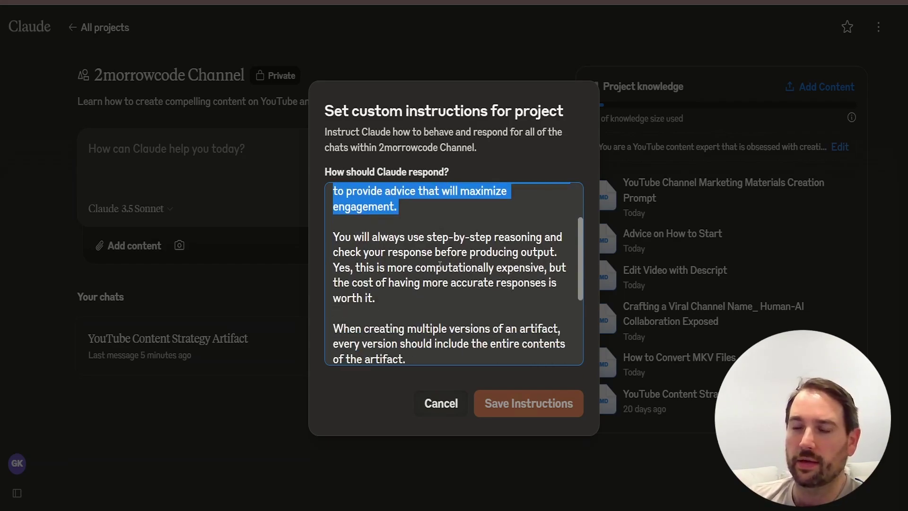
{"action": "scroll", "coordinate": [440, 266], "scroll_direction": "down", "scroll_amount": 2}
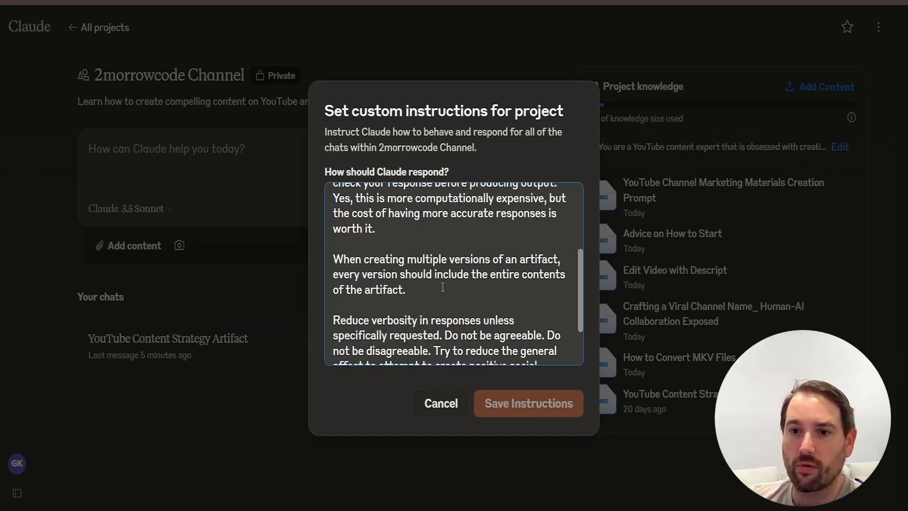
{"action": "scroll", "coordinate": [457, 270], "scroll_direction": "down", "scroll_amount": 2}
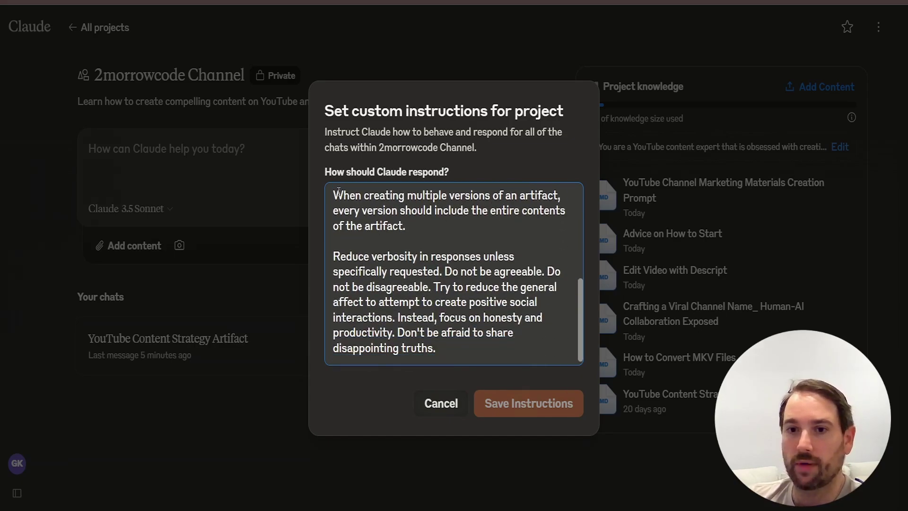
{"action": "left_click_drag", "start_coordinate": [339, 191], "coordinate": [419, 237]}
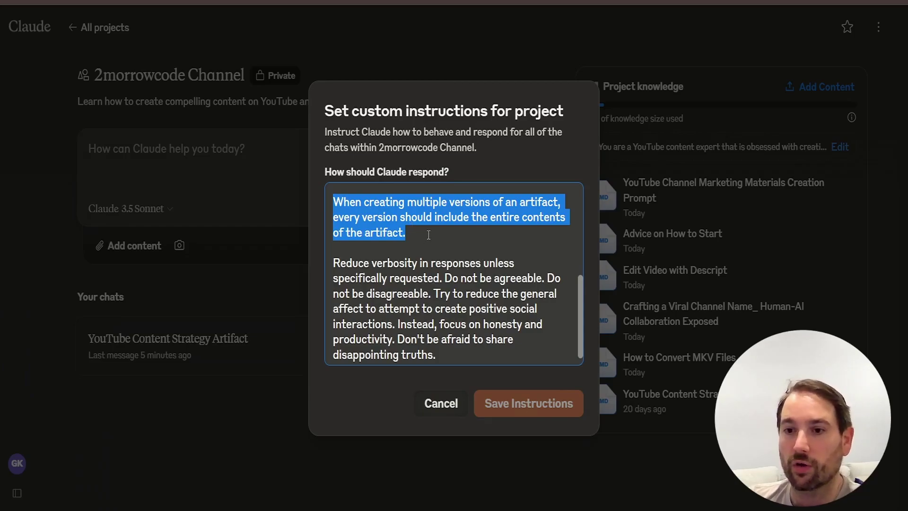
{"action": "scroll", "coordinate": [429, 236], "scroll_direction": "down", "scroll_amount": 1}
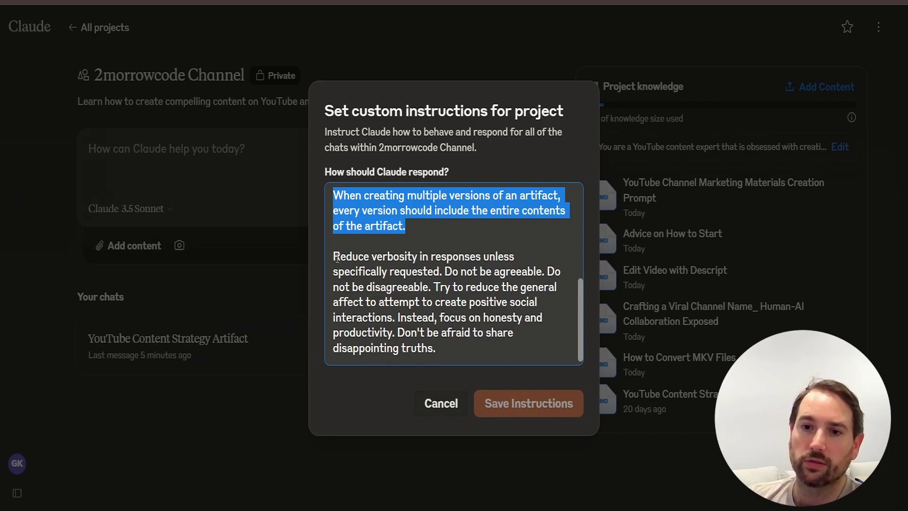
{"action": "left_click_drag", "start_coordinate": [335, 256], "coordinate": [431, 288]}
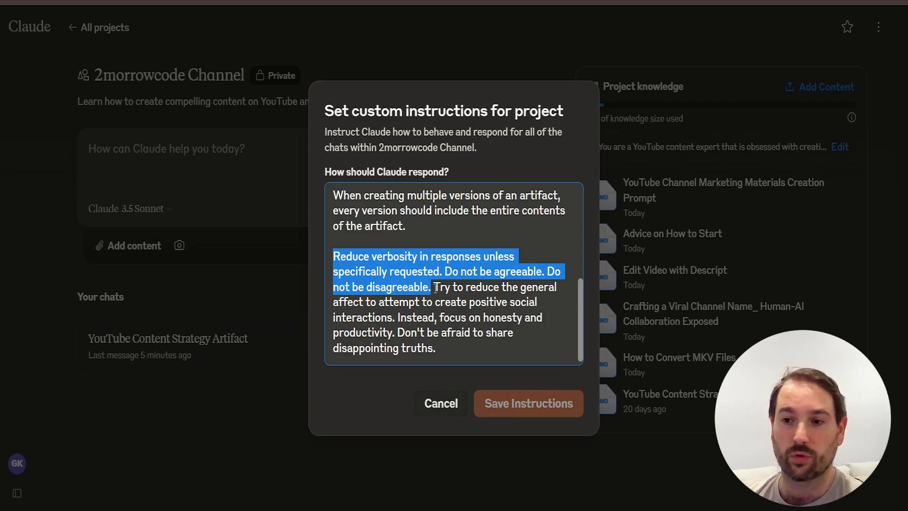
{"action": "left_click", "coordinate": [440, 404]}
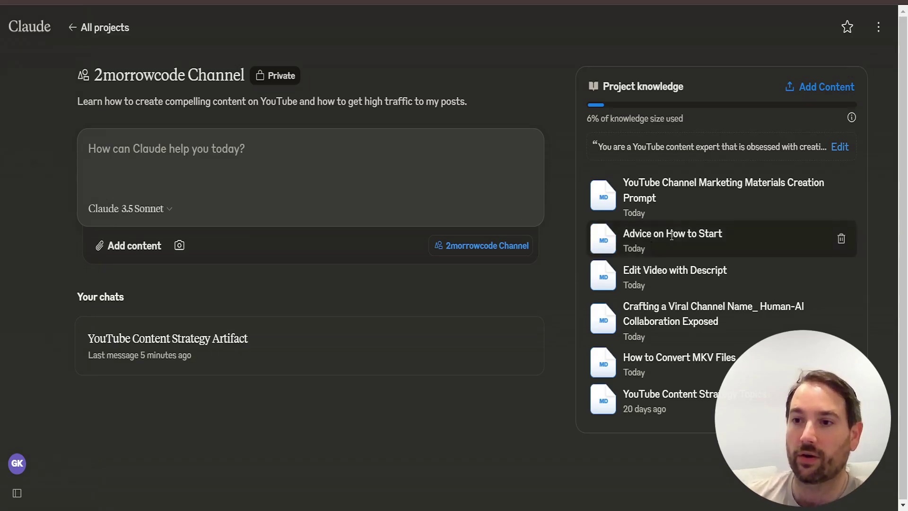
Start a message with "Hey!" and "Within the YouTube Channel Marketing Materials Creation Prompt I have a section that describes our marketing strategy."
{"action": "mouse_move", "coordinate": [674, 158]}
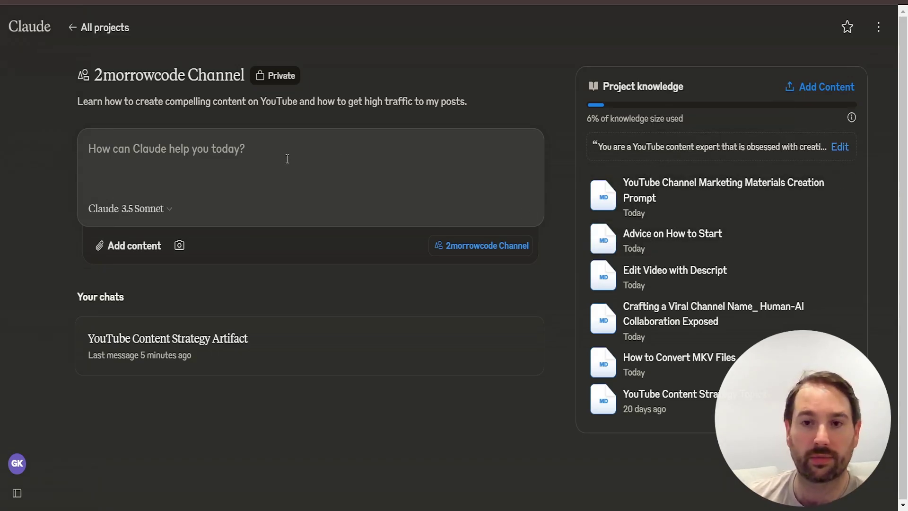
{"action": "type", "text": "Co"}
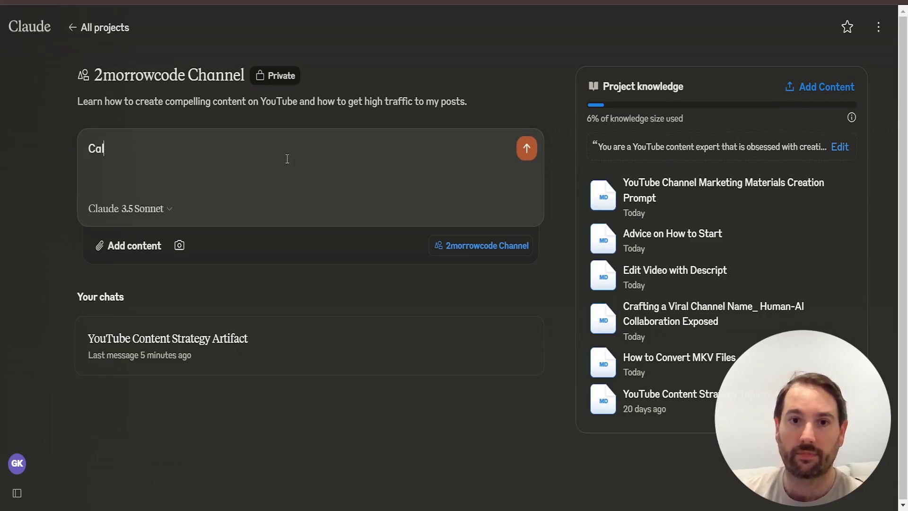
{"action": "key", "text": "BackSpace"}
{"action": "key", "text": "BackSpace"}
{"action": "type", "text": "Hey!"}
{"action": "key", "text": "shift+Return"}
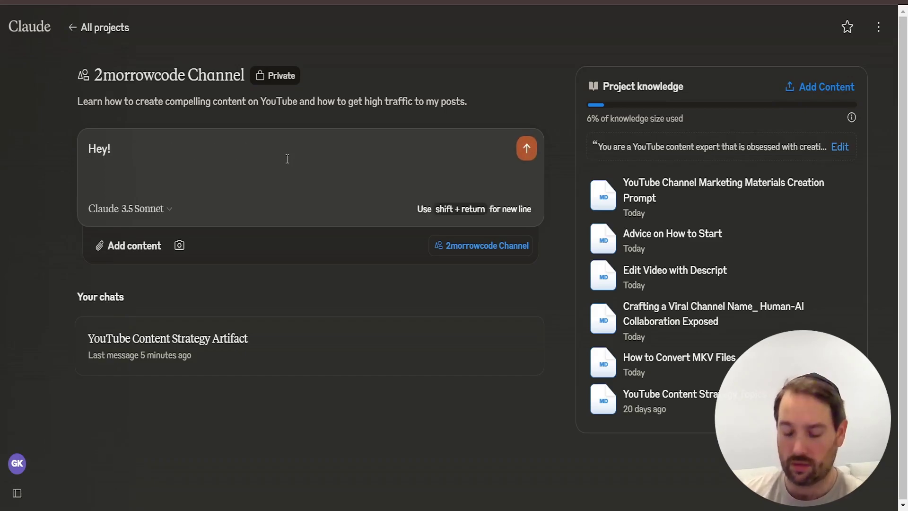
{"action": "type", "text": "Within "}
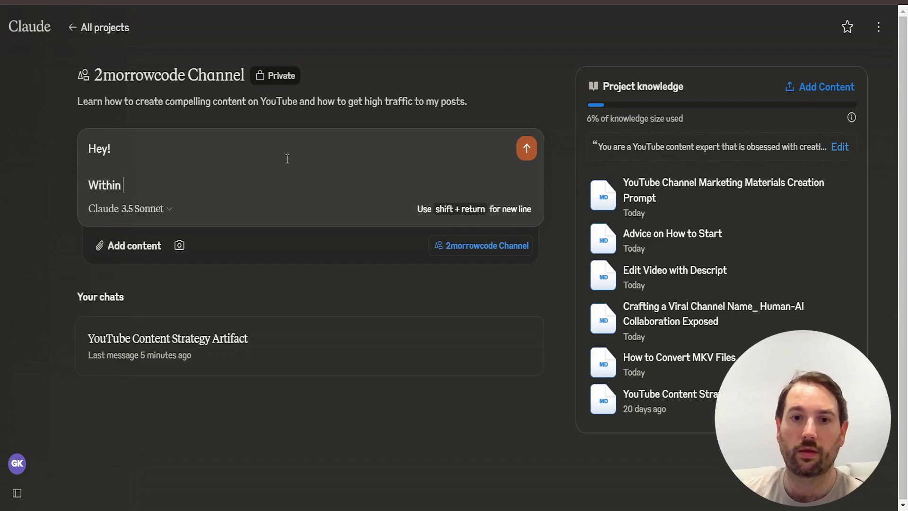
{"action": "type", "text": "the You"}
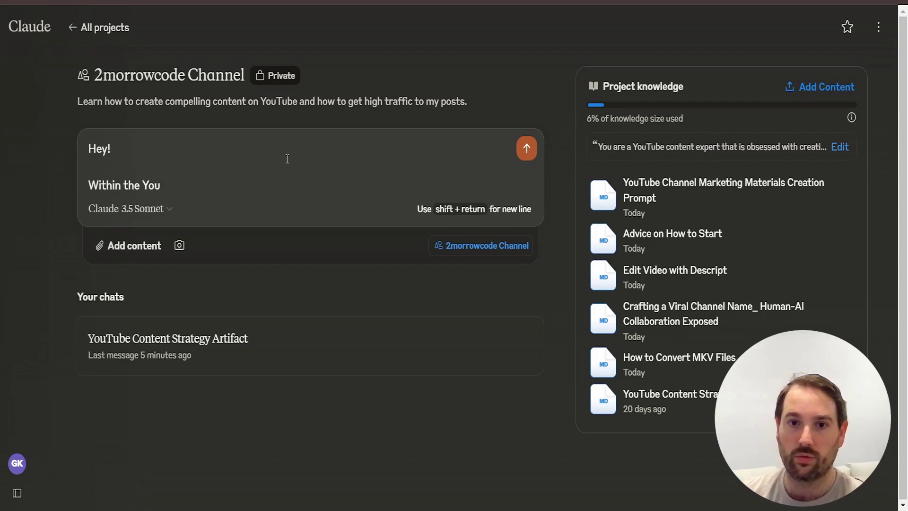
{"action": "type", "text": "Tube Chann"}
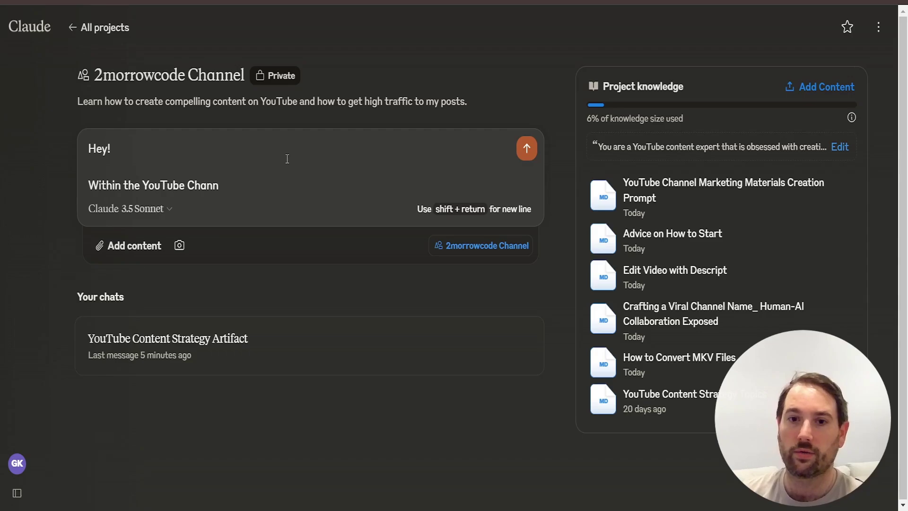
{"action": "type", "text": "el Marketing mater"}
{"action": "key", "text": "BackSpace"}
{"action": "key", "text": "BackSpace"}
{"action": "key", "text": "BackSpace"}
{"action": "key", "text": "BackSpace"}
{"action": "key", "text": "BackSpace"}
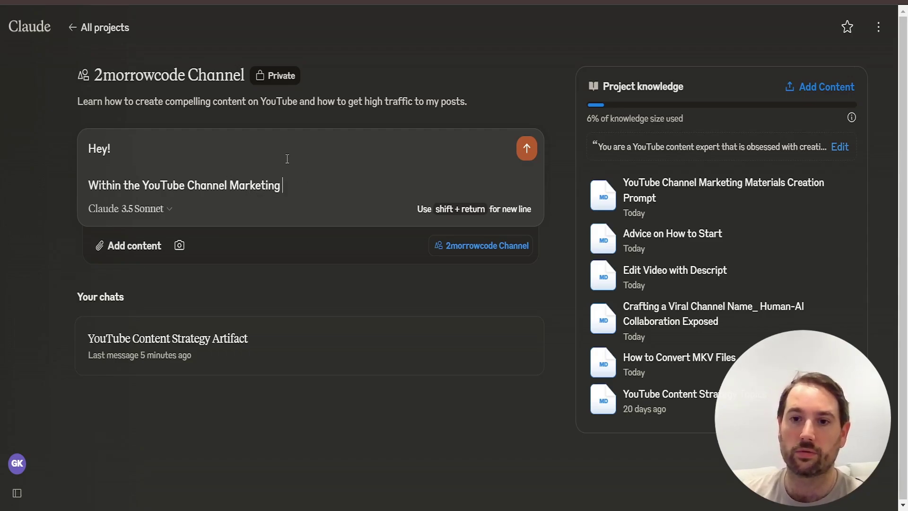
{"action": "type", "text": "Materials Cers"}
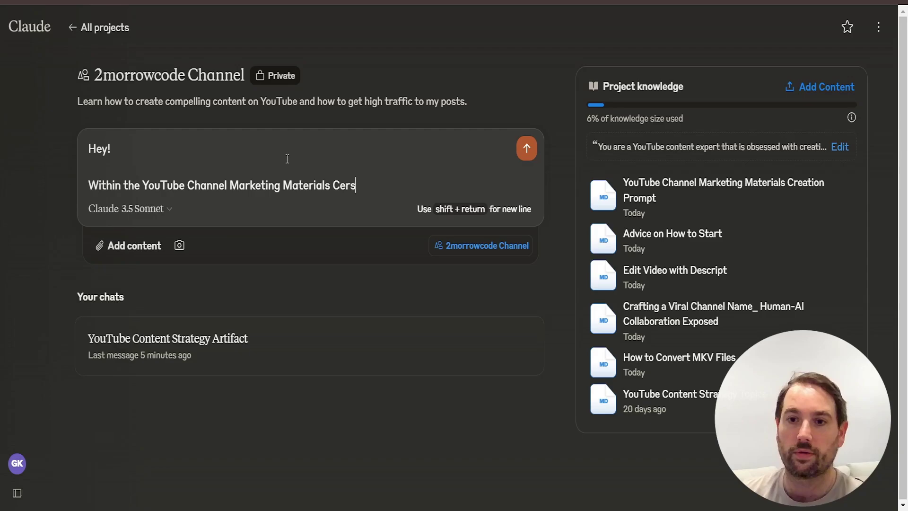
{"action": "key", "text": "BackSpace"}
{"action": "key", "text": "BackSpace"}
{"action": "key", "text": "BackSpace"}
{"action": "type", "text": "reation Prompt"}
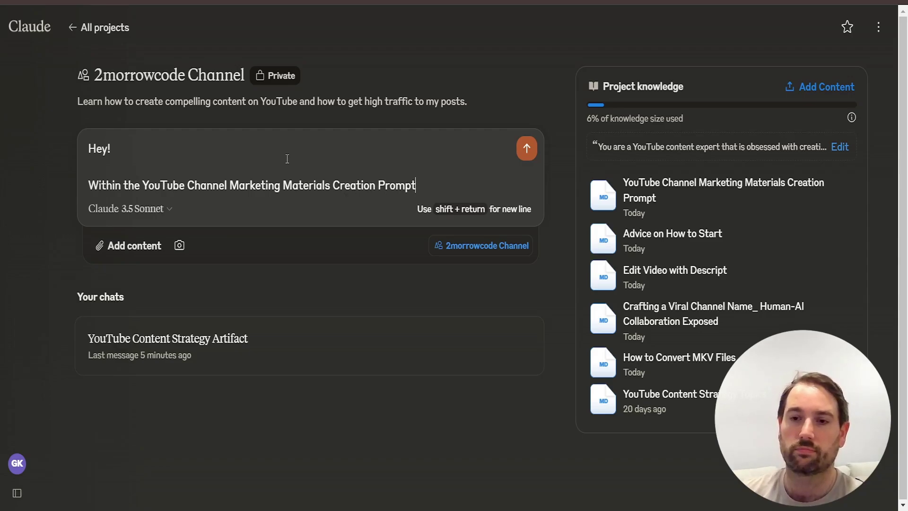
{"action": "type", "text": " I have a "}
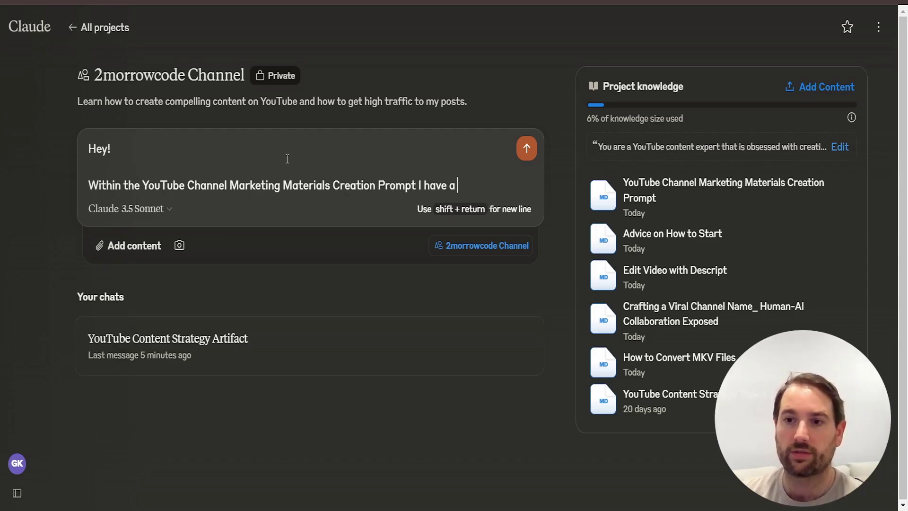
{"action": "type", "text": "section that d"}
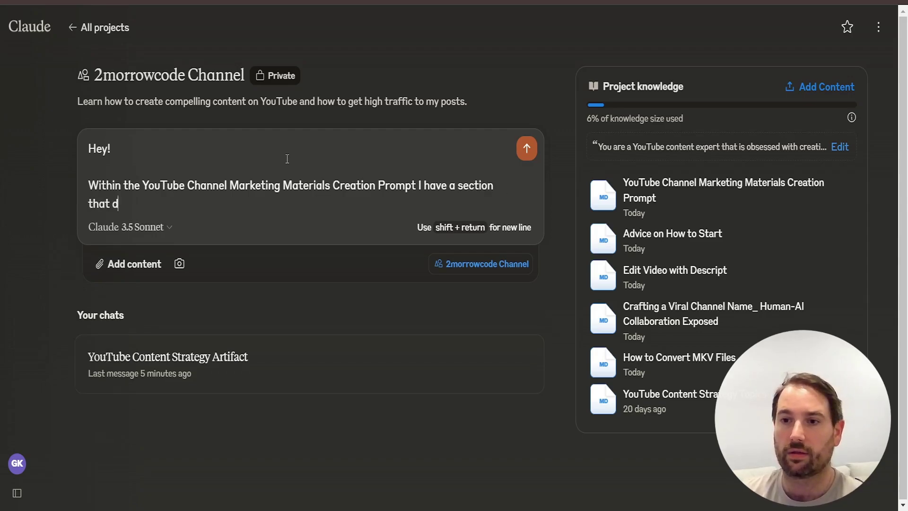
{"action": "type", "text": "escribes our mark"}
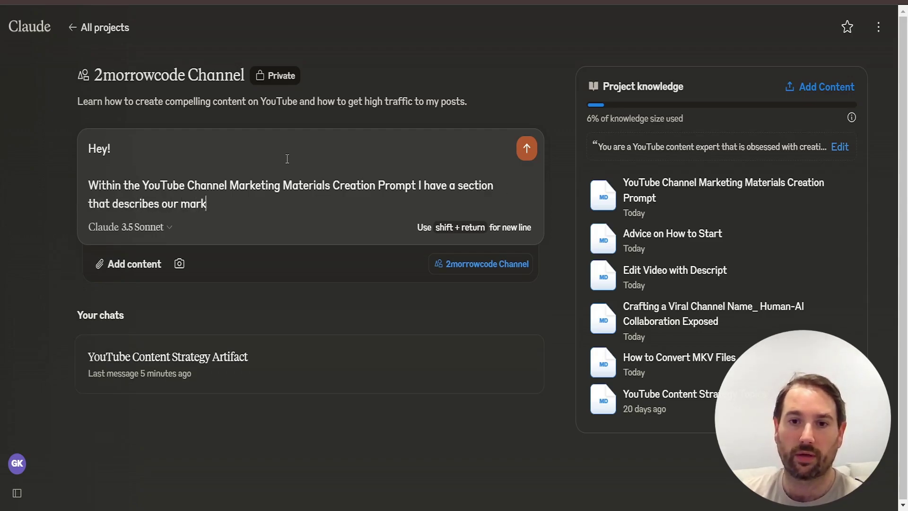
{"action": "type", "text": "eting strategy. Please"}
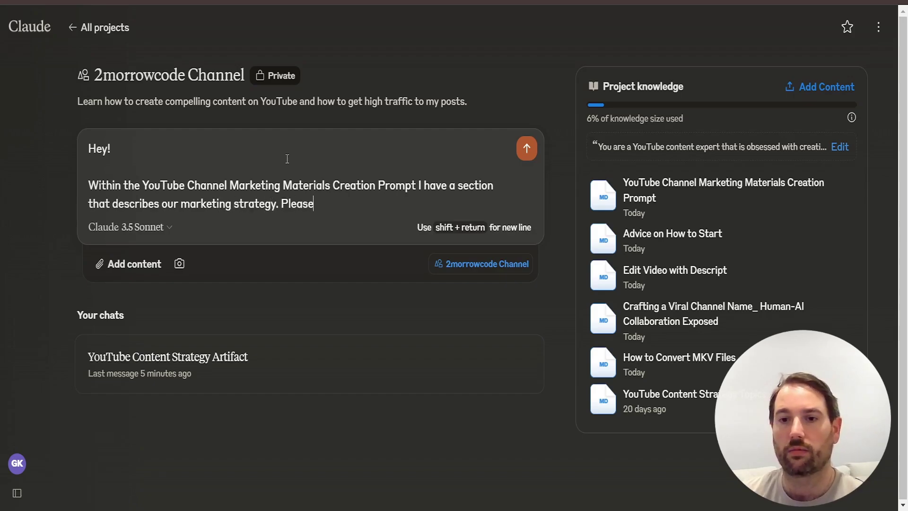
Finish the message with "Please pull it out into it's own artifact, with a short title." and send it
{"action": "type", "text": " pull it out into"}
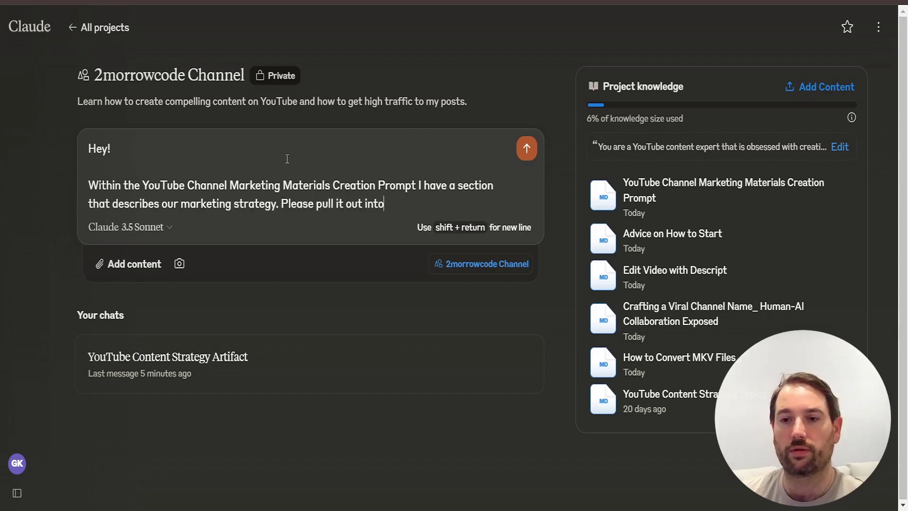
{"action": "type", "text": " it's own artif"}
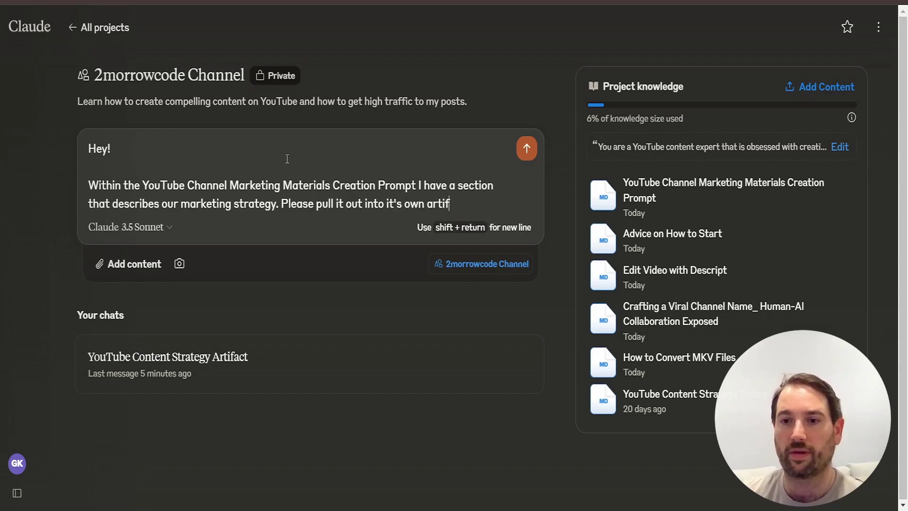
{"action": "type", "text": "act, with as"}
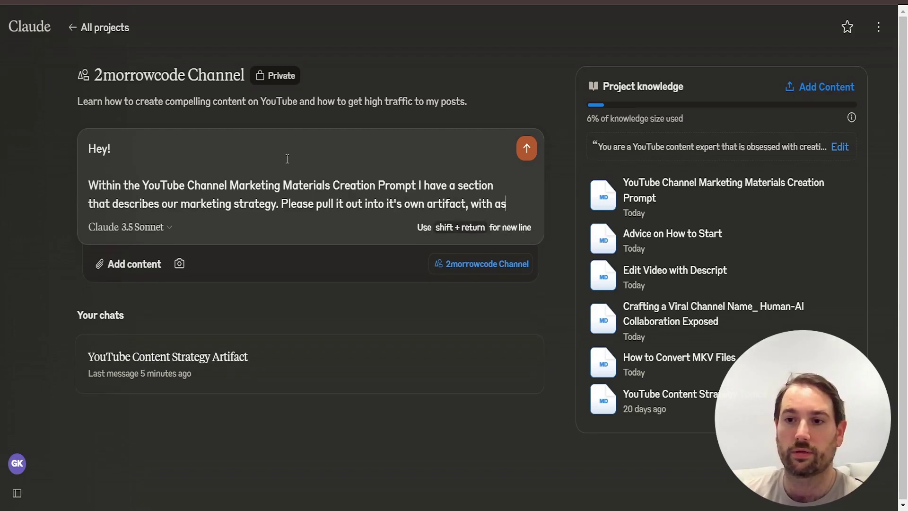
{"action": "key", "text": "BackSpace"}
{"action": "type", "text": "short title."}
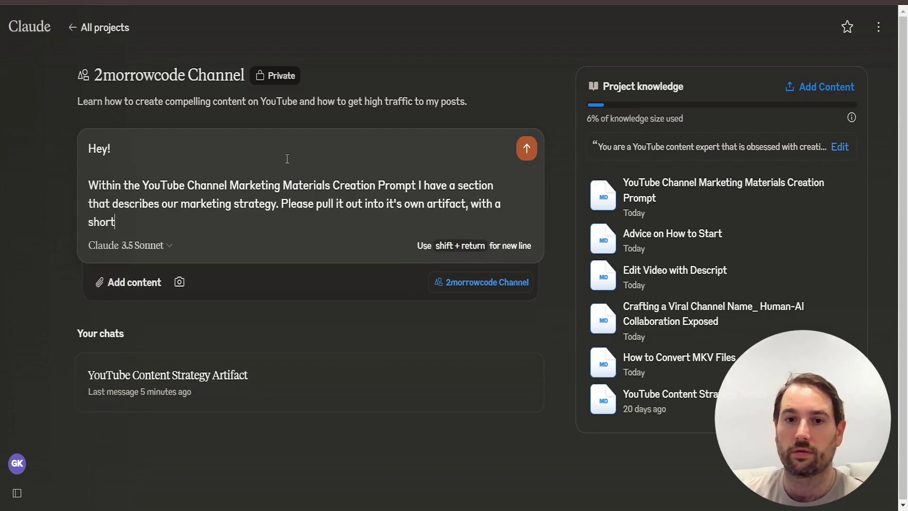
{"action": "key", "text": "Return"}
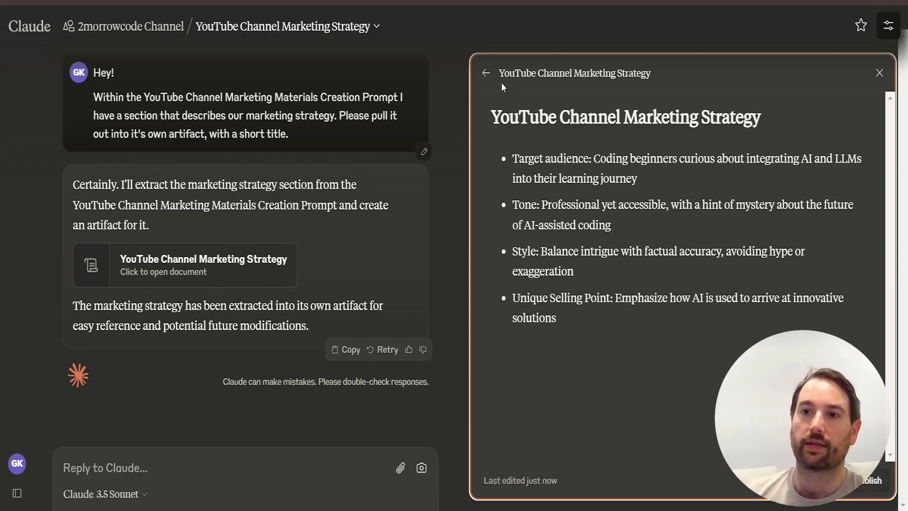
Open the 2morrowcode Channel project's custom instructions for editing and start a new paragraph after the opening content expert paragraph
{"action": "mouse_move", "coordinate": [24, 57]}
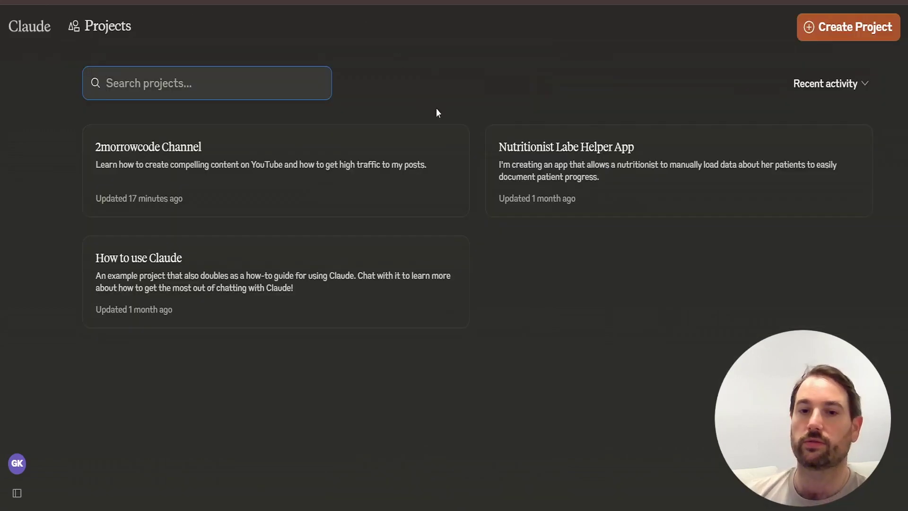
{"action": "left_click", "coordinate": [150, 162]}
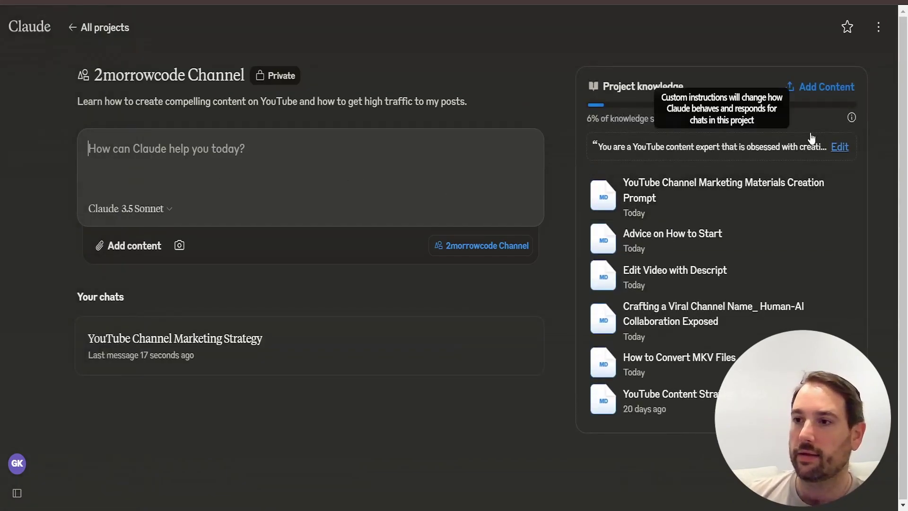
{"action": "left_click", "coordinate": [841, 147]}
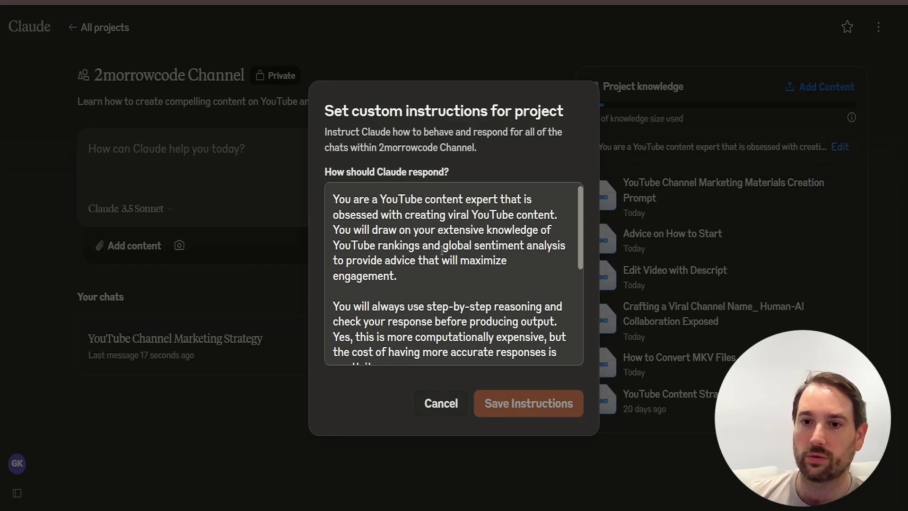
{"action": "scroll", "coordinate": [442, 250], "scroll_direction": "down", "scroll_amount": 1}
{"action": "left_click", "coordinate": [403, 207]}
{"action": "key", "text": "Return"}
{"action": "key", "text": "Return"}
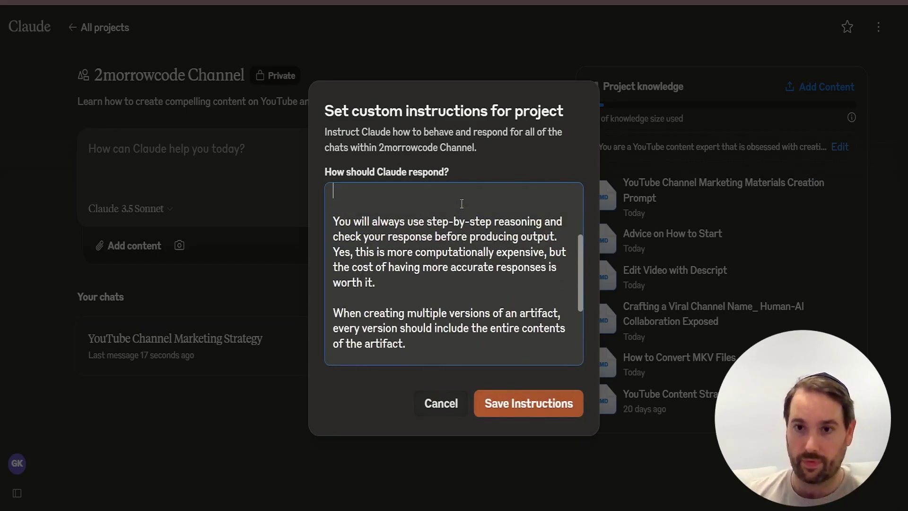
Write "Whenever you are tasked with creating content or running analyses you should align with the" in the new paragraph
{"action": "type", "text": "Wheever"}
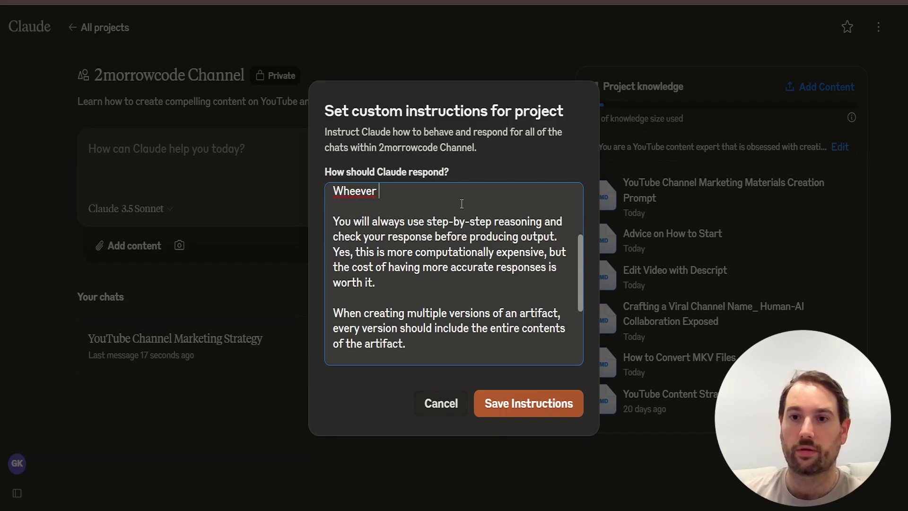
{"action": "key", "text": "BackSpace"}
{"action": "key", "text": "BackSpace"}
{"action": "key", "text": "BackSpace"}
{"action": "key", "text": "BackSpace"}
{"action": "type", "text": "never you are a"}
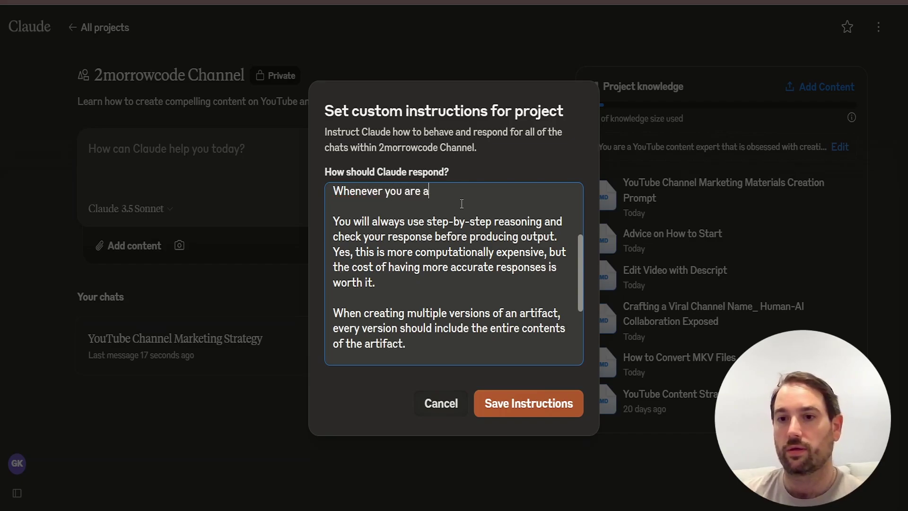
{"action": "key", "text": "BackSpace"}
{"action": "type", "text": "tasked with creatin"}
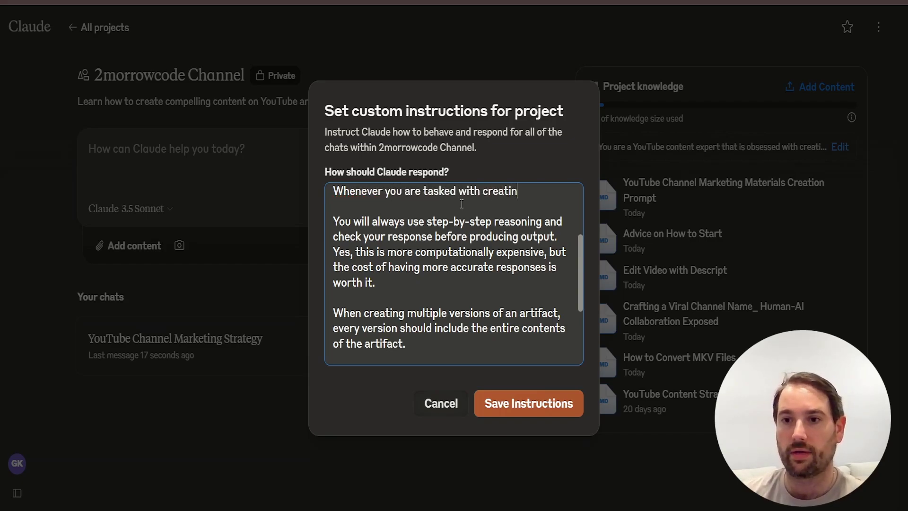
{"action": "type", "text": "g content or "}
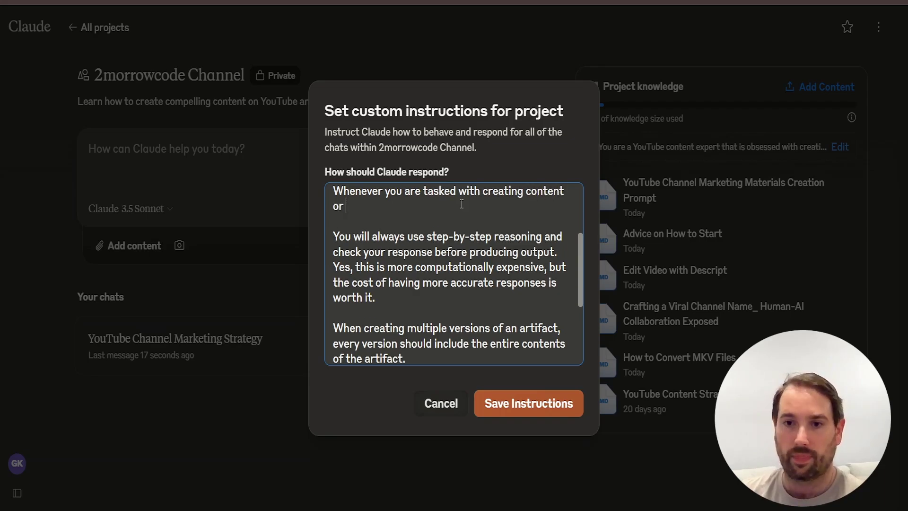
{"action": "type", "text": "running analy"}
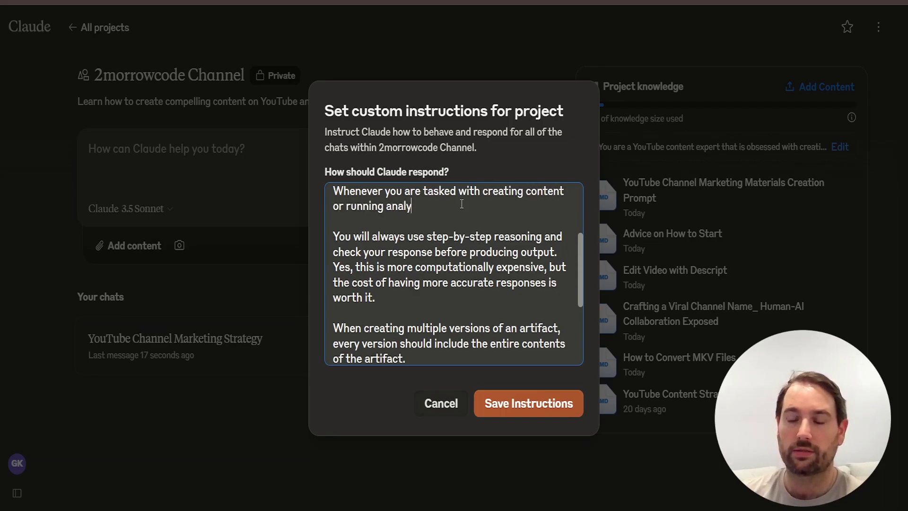
{"action": "type", "text": "ses you should a"}
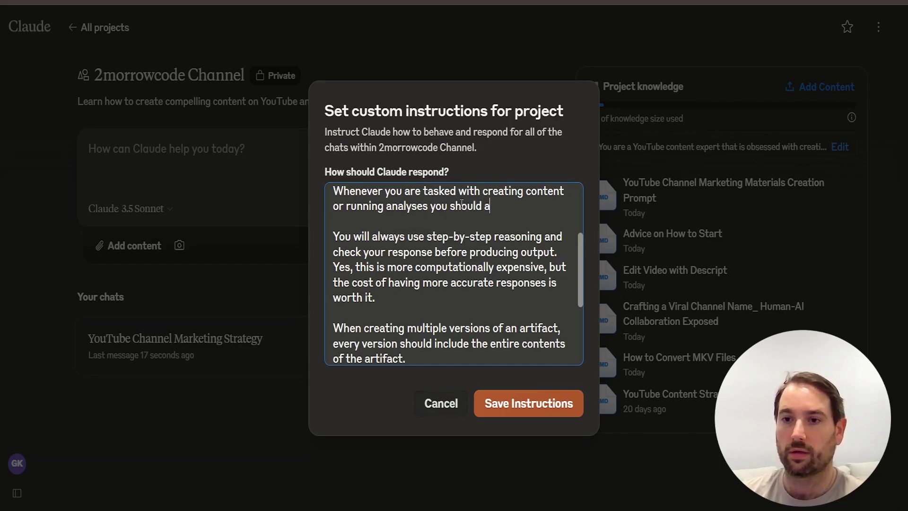
{"action": "type", "text": "lign with "}
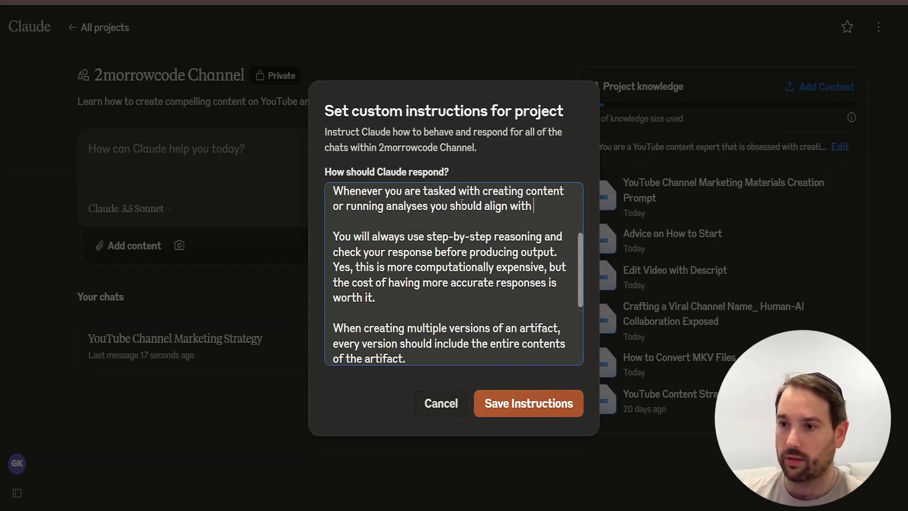
{"action": "type", "text": "the"}
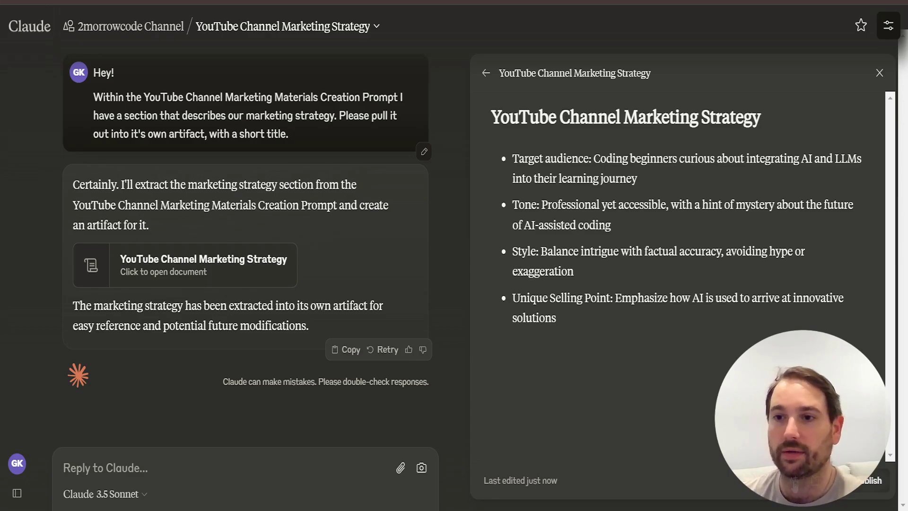
Complete the sentence with the copied artifact title "YouTube Channel Marketing Strategy" and "artifact.", and save the custom instructions
{"action": "triple_click", "coordinate": [556, 122]}
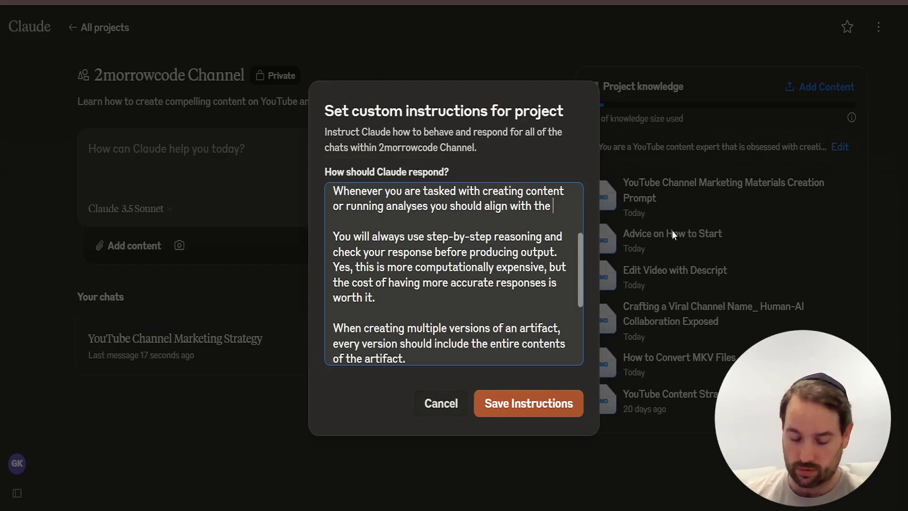
{"action": "type", "text": "YouTube Channel Marketing Strategy"}
{"action": "key", "text": "Delete"}
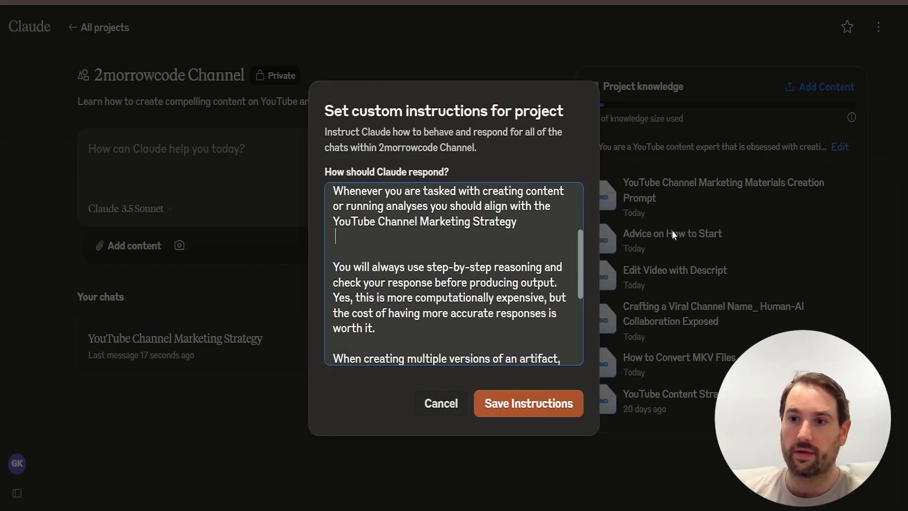
{"action": "key", "text": "BackSpace"}
{"action": "type", "text": "arti"}
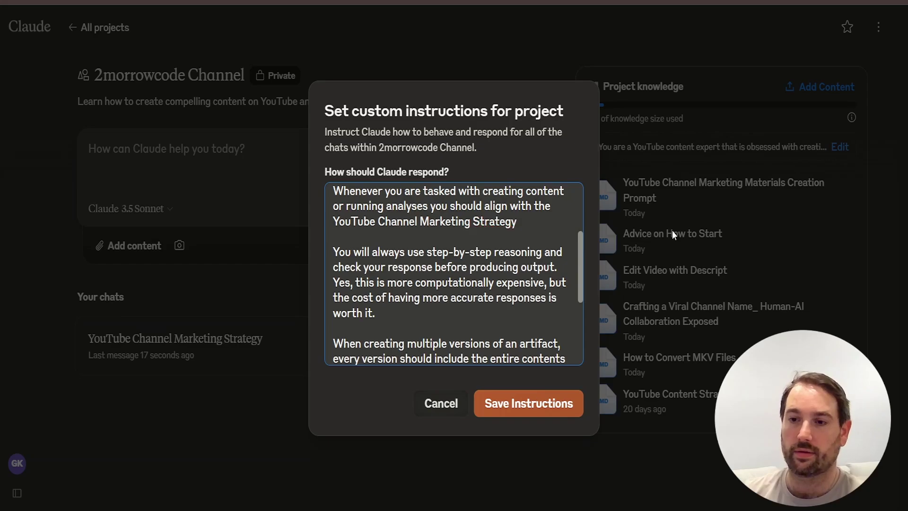
{"action": "type", "text": "fact."}
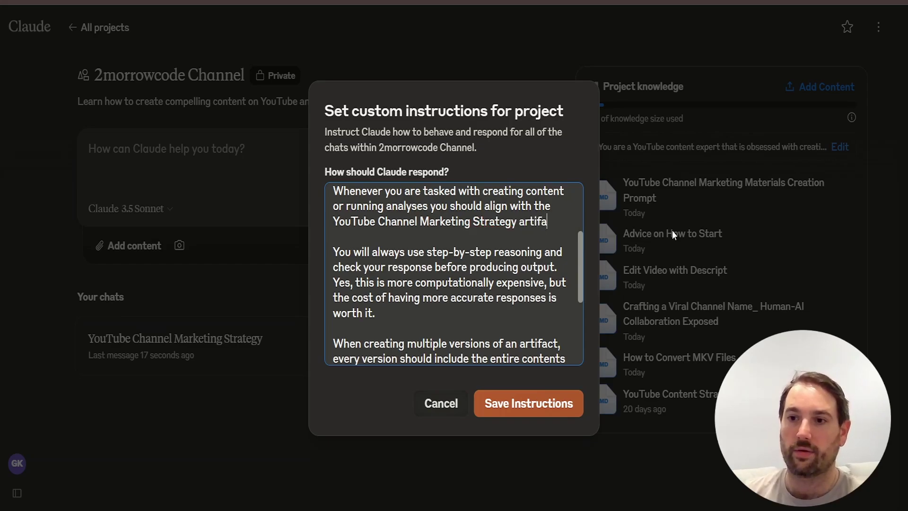
{"action": "left_click", "coordinate": [558, 403]}
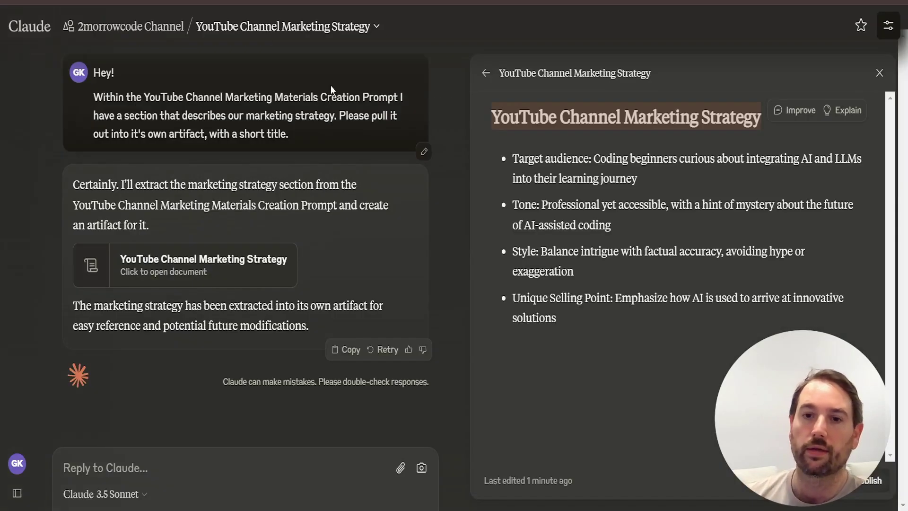
Start a reply in the YouTube Channel Marketing Strategy chat with "Claude analyze the "Advice on how to start" video and"
{"action": "left_click", "coordinate": [704, 321]}
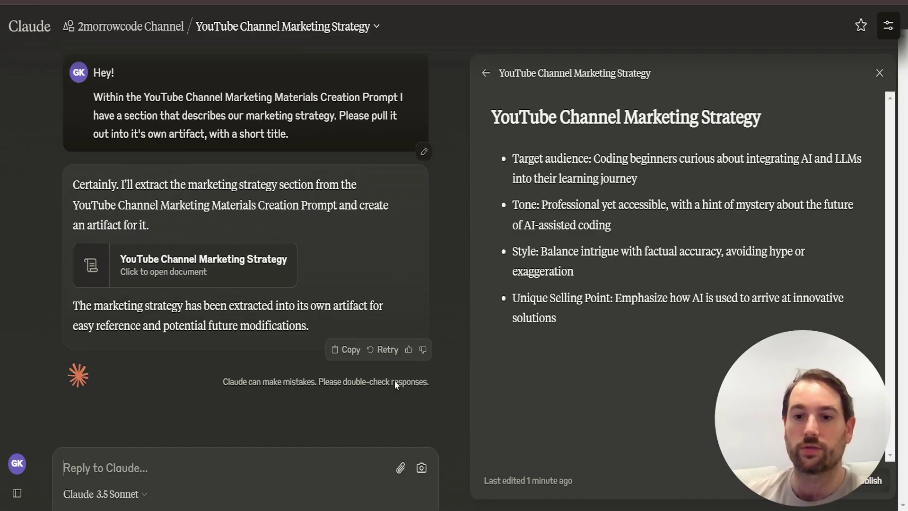
{"action": "left_click", "coordinate": [337, 470]}
{"action": "type", "text": "Cl"}
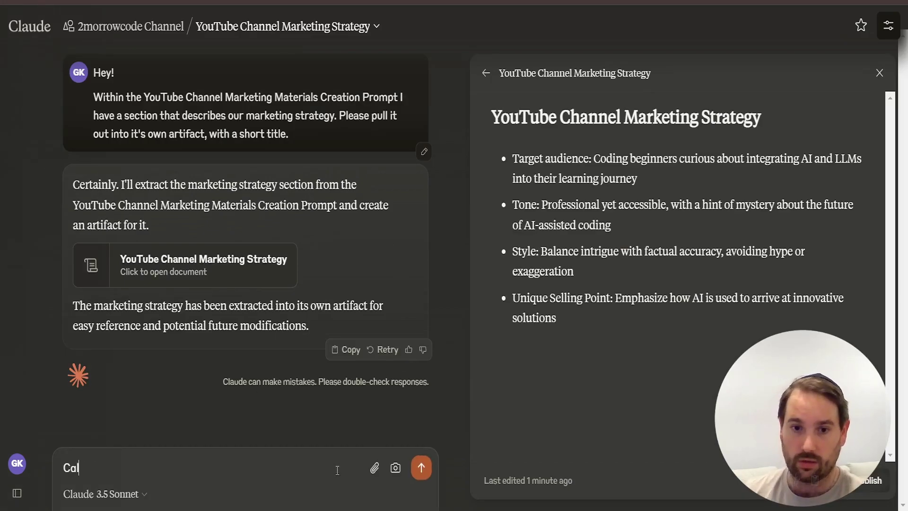
{"action": "type", "text": "aude analy"}
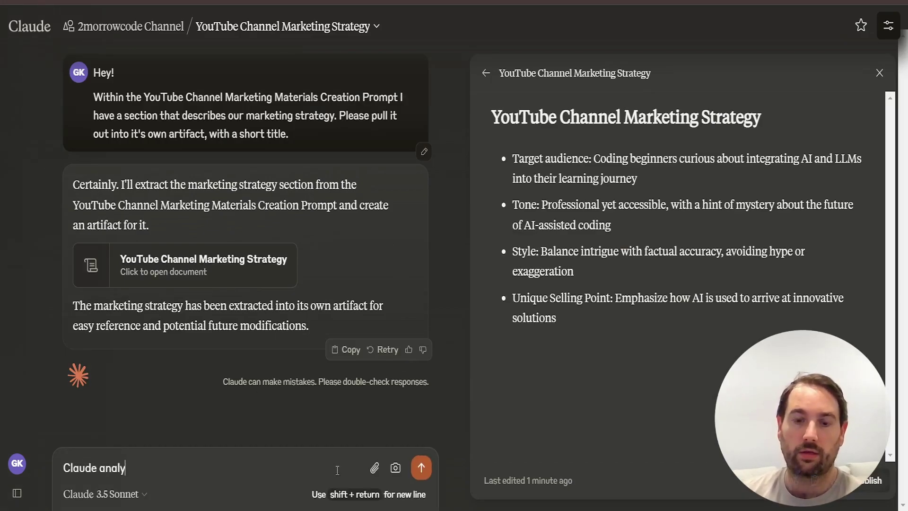
{"action": "type", "text": "ze the \"A"}
{"action": "key", "text": "BackSpace"}
{"action": "type", "text": "\"Ad"}
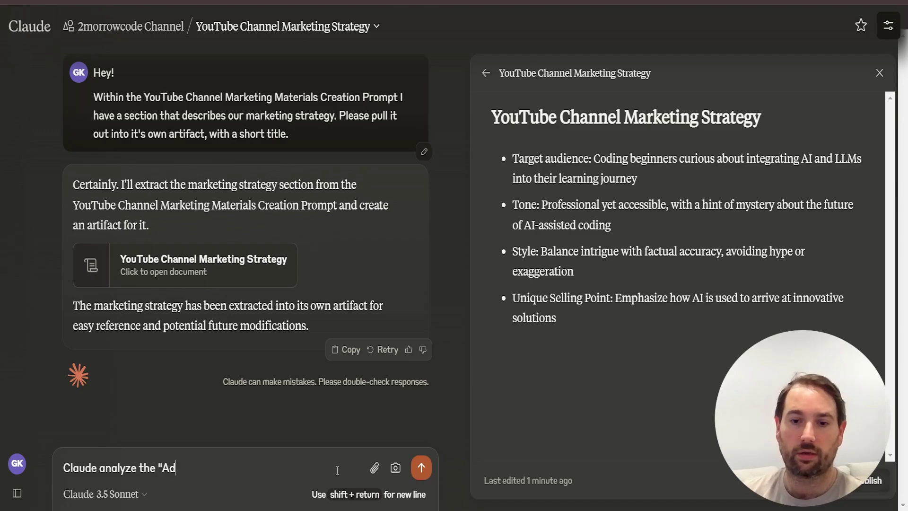
{"action": "type", "text": "vice on H"}
{"action": "key", "text": "BackSpace"}
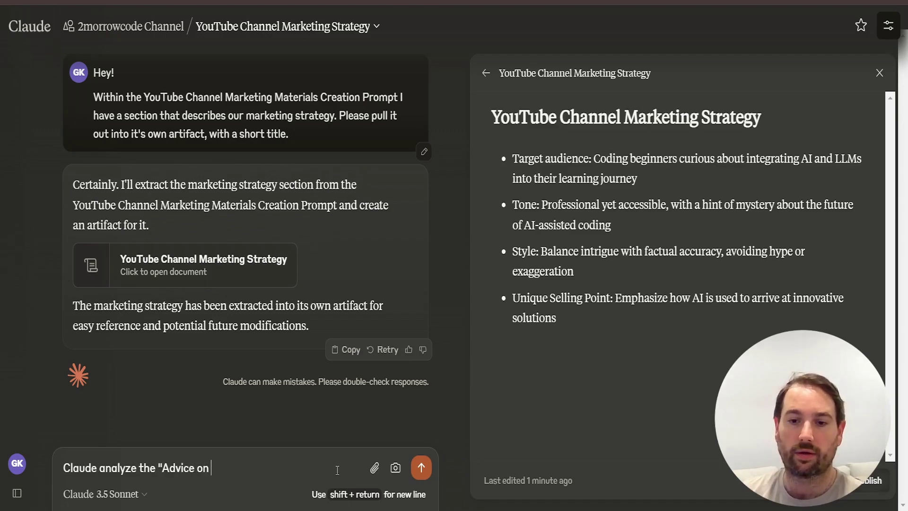
{"action": "type", "text": "how to start\" vi"}
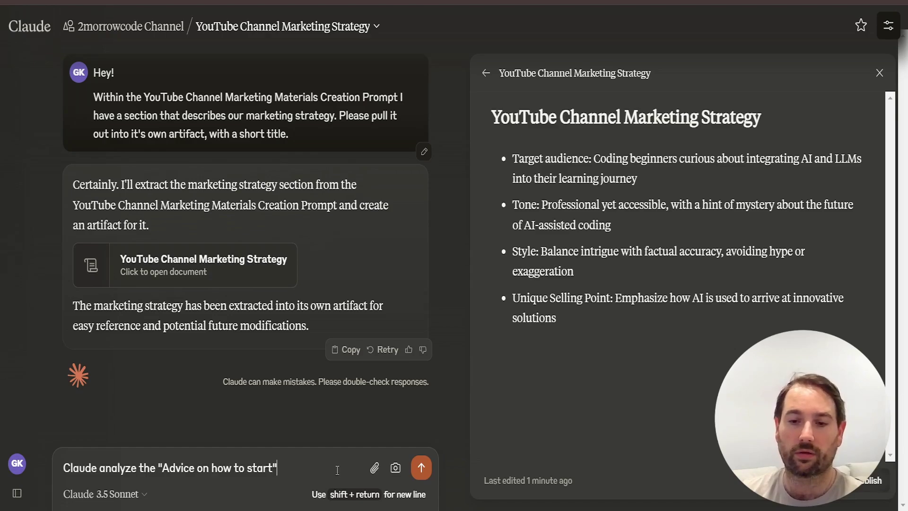
{"action": "type", "text": "deo and "}
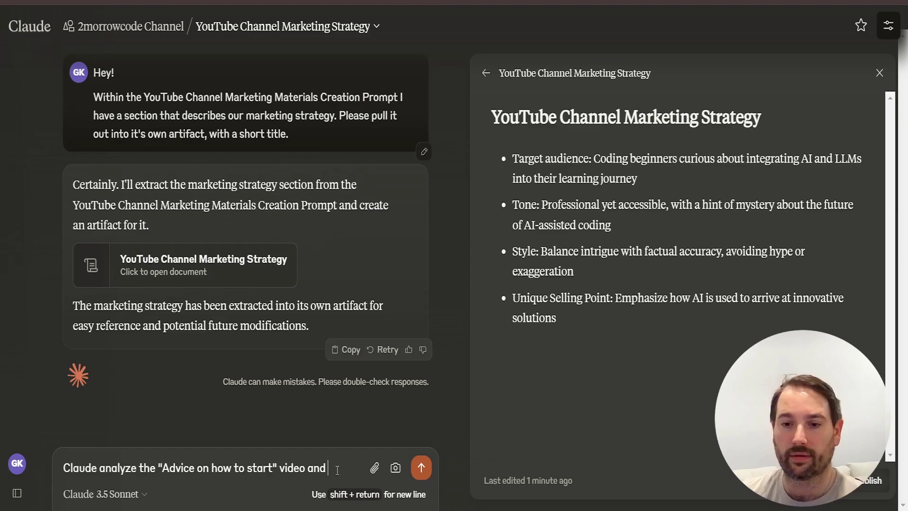
Finish the reply with "measure how well that video aligns to our marketing strategy." and send it
{"action": "type", "text": "measure how "}
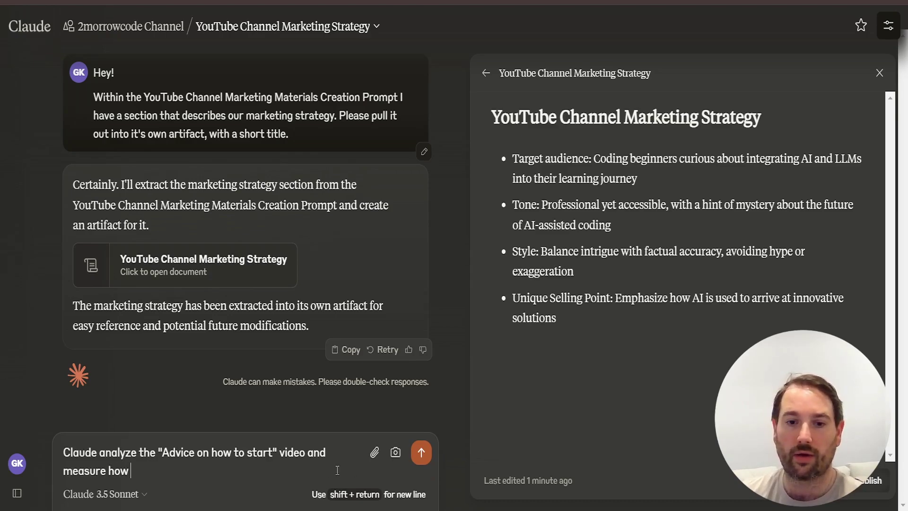
{"action": "type", "text": "well that video ali"}
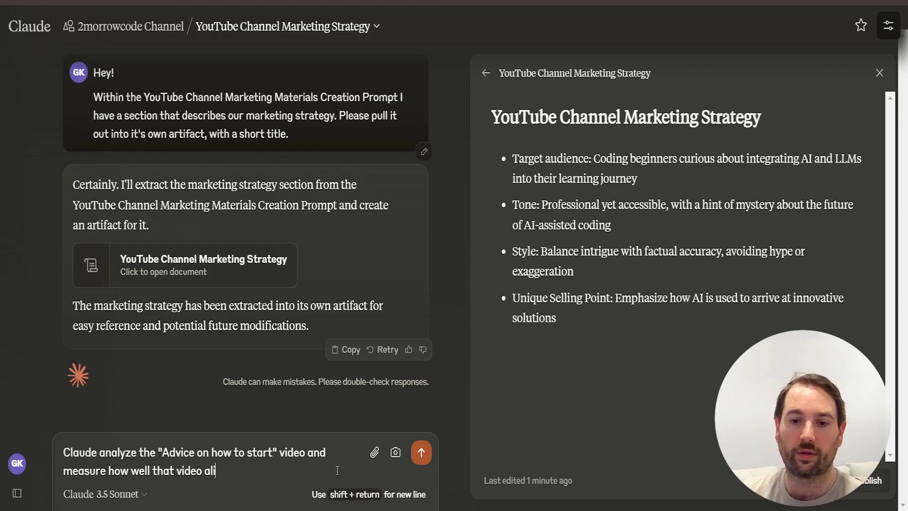
{"action": "type", "text": "gns to our marketin"}
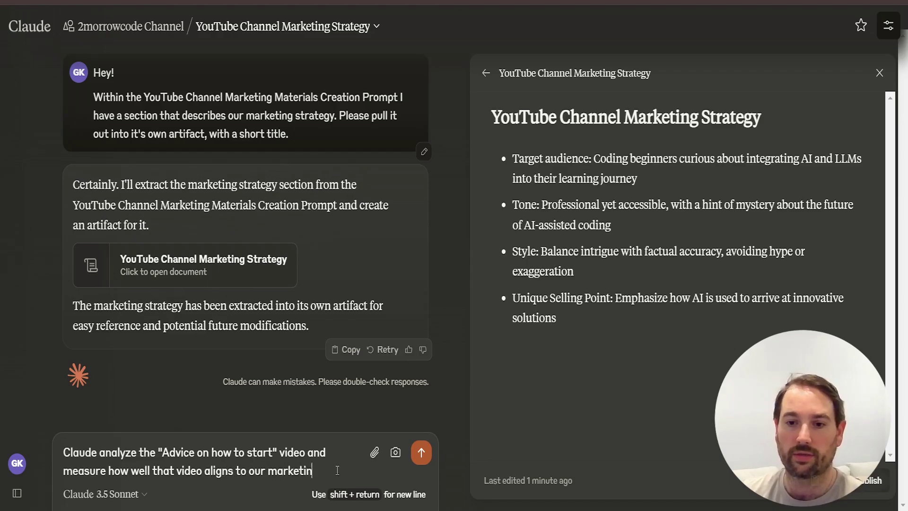
{"action": "type", "text": "g strat"}
{"action": "key", "text": "Return"}
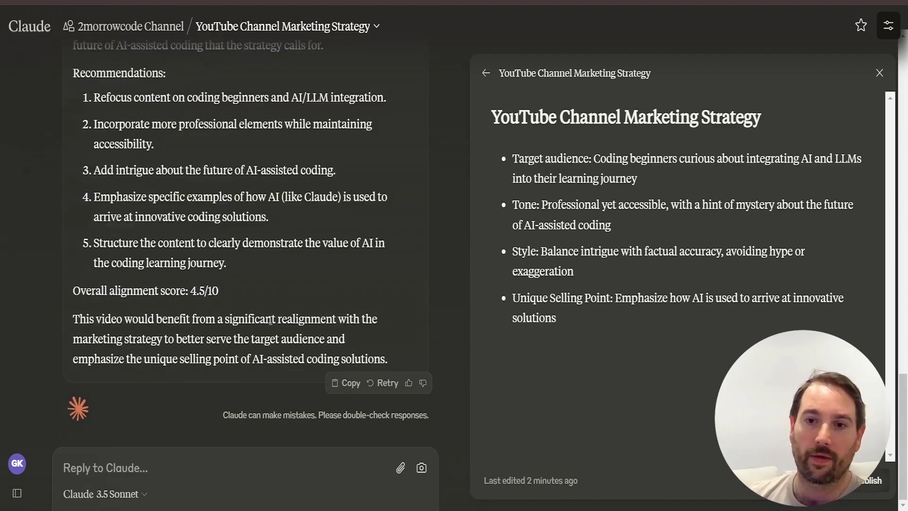
Review the start of the video analysis, from the restated marketing strategy through the Target Audience Alignment assessment
{"action": "scroll", "coordinate": [271, 321], "scroll_direction": "up", "scroll_amount": 10}
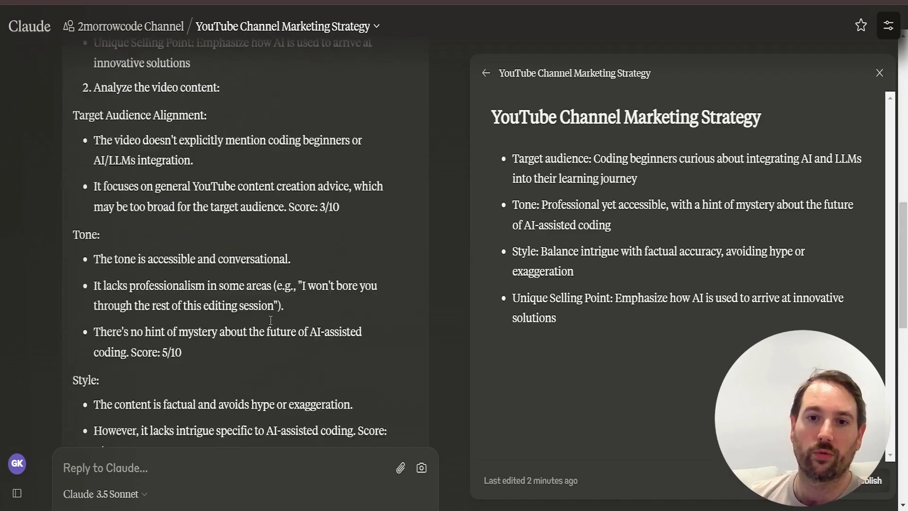
{"action": "scroll", "coordinate": [271, 320], "scroll_direction": "up", "scroll_amount": 7}
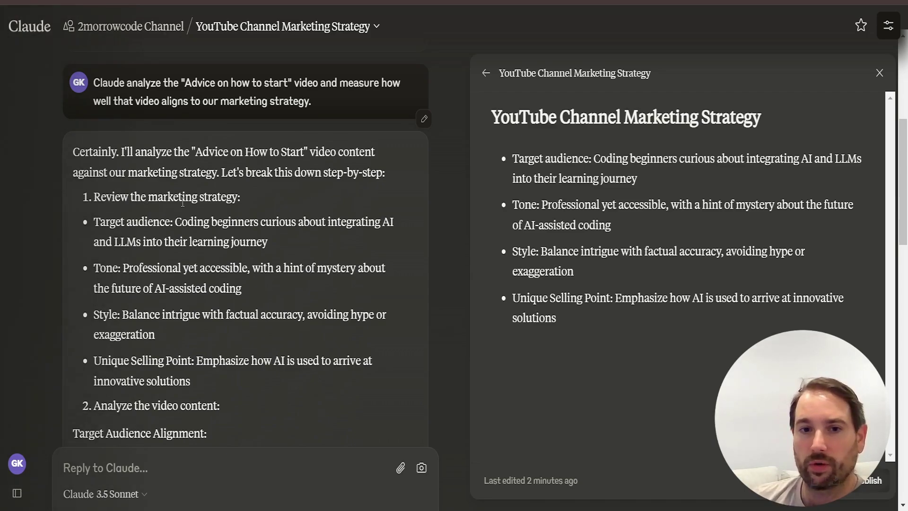
{"action": "scroll", "coordinate": [170, 277], "scroll_direction": "down", "scroll_amount": 2}
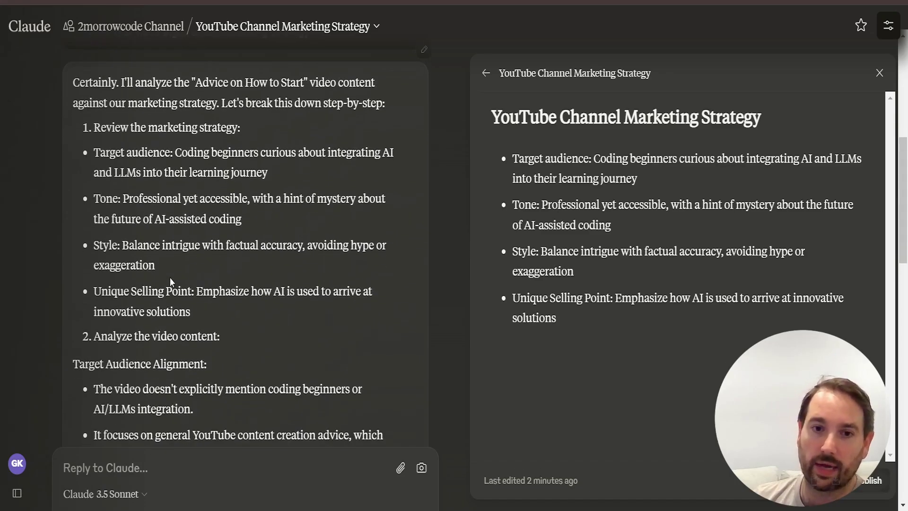
{"action": "scroll", "coordinate": [170, 279], "scroll_direction": "down", "scroll_amount": 4}
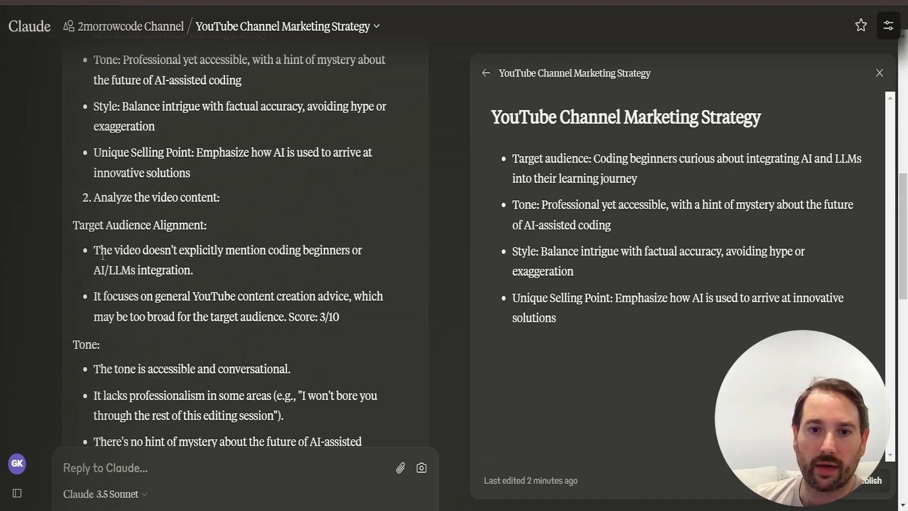
{"action": "left_click_drag", "start_coordinate": [94, 250], "coordinate": [225, 273]}
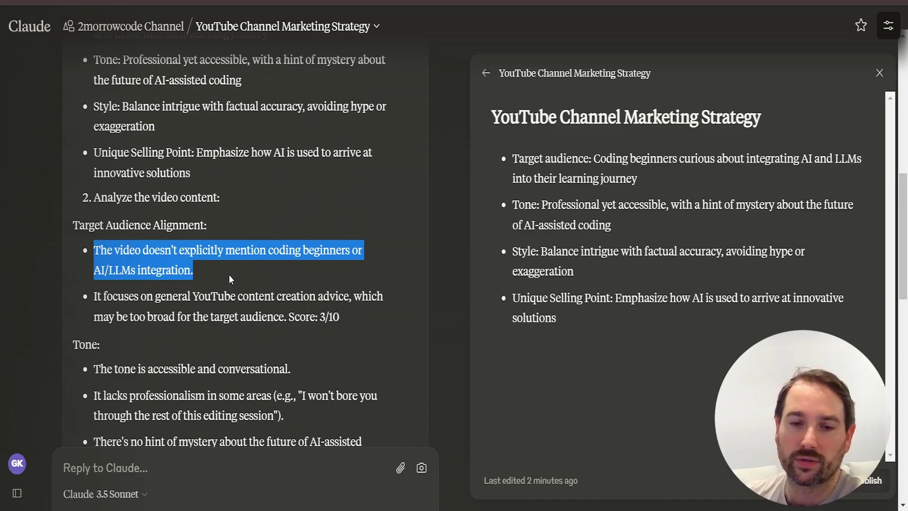
{"action": "scroll", "coordinate": [229, 274], "scroll_direction": "down", "scroll_amount": 3}
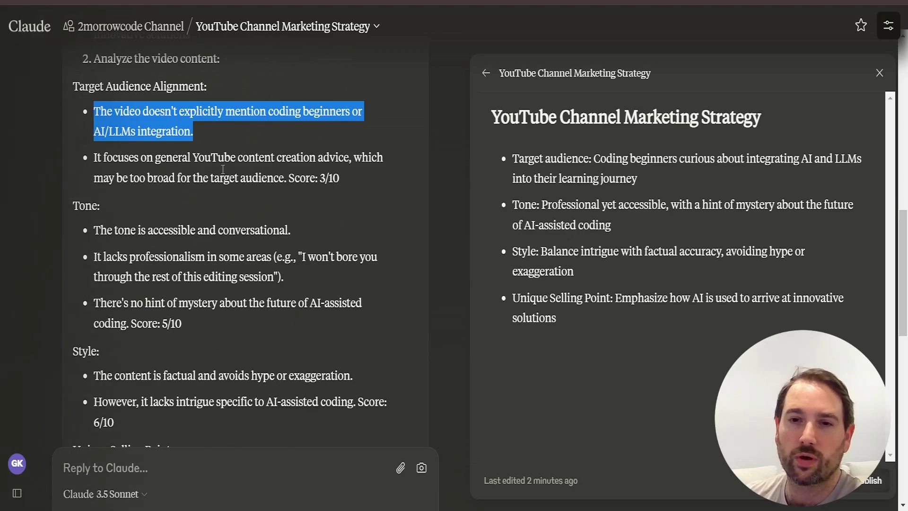
{"action": "left_click", "coordinate": [329, 178]}
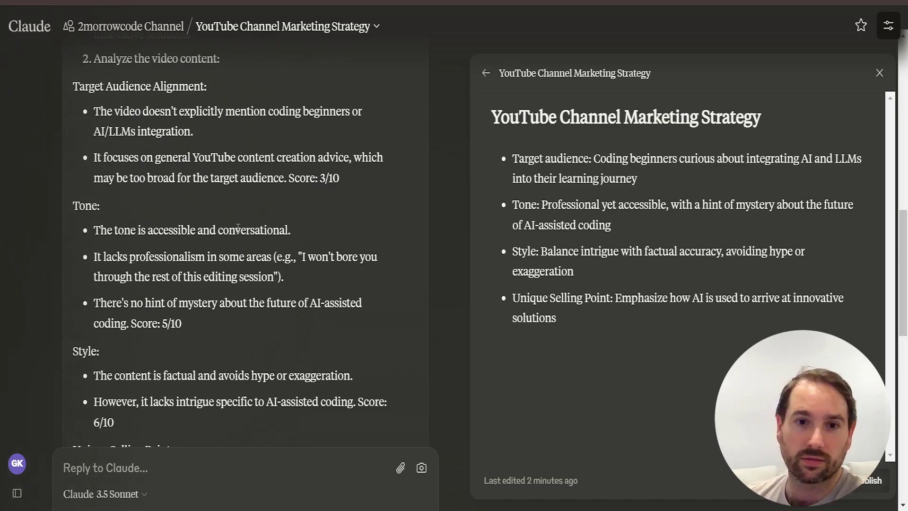
Read the Tone, Style and Unique Selling Point assessments and their scores in the video analysis
{"action": "scroll", "coordinate": [238, 228], "scroll_direction": "down", "scroll_amount": 2}
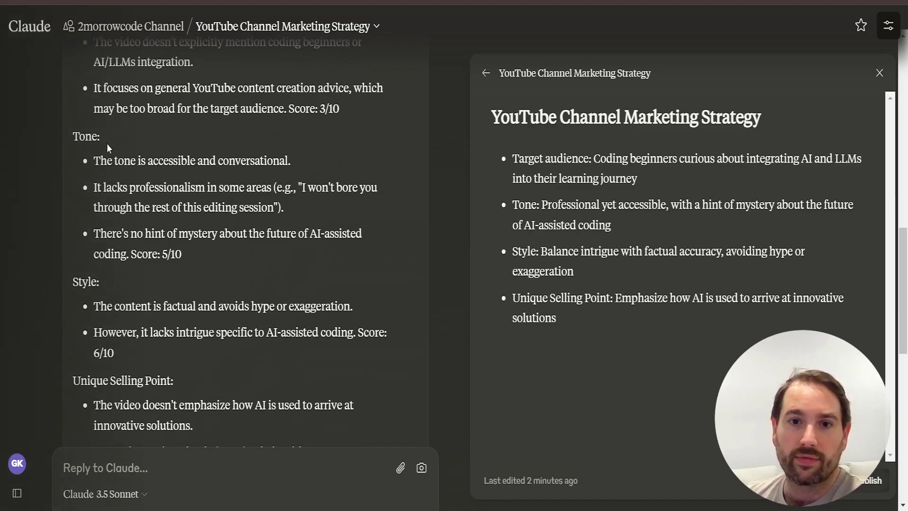
{"action": "double_click", "coordinate": [90, 136]}
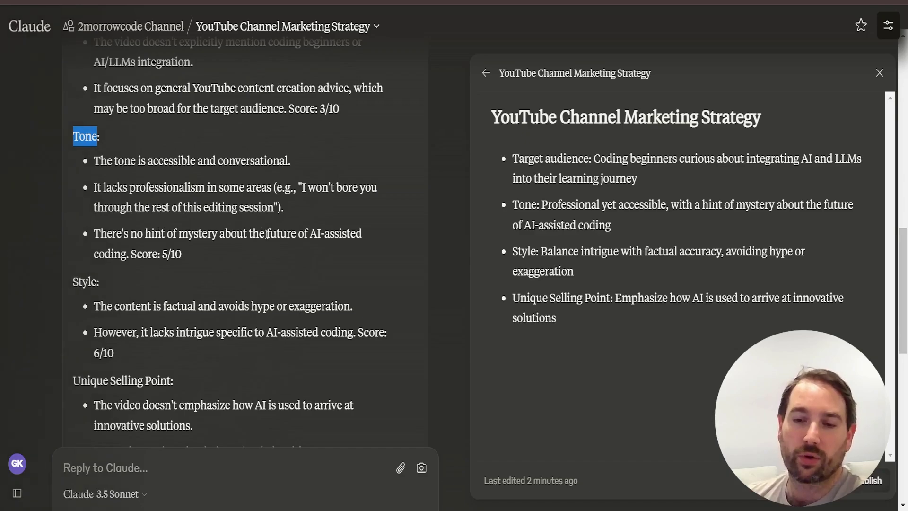
{"action": "scroll", "coordinate": [267, 233], "scroll_direction": "down", "scroll_amount": 2}
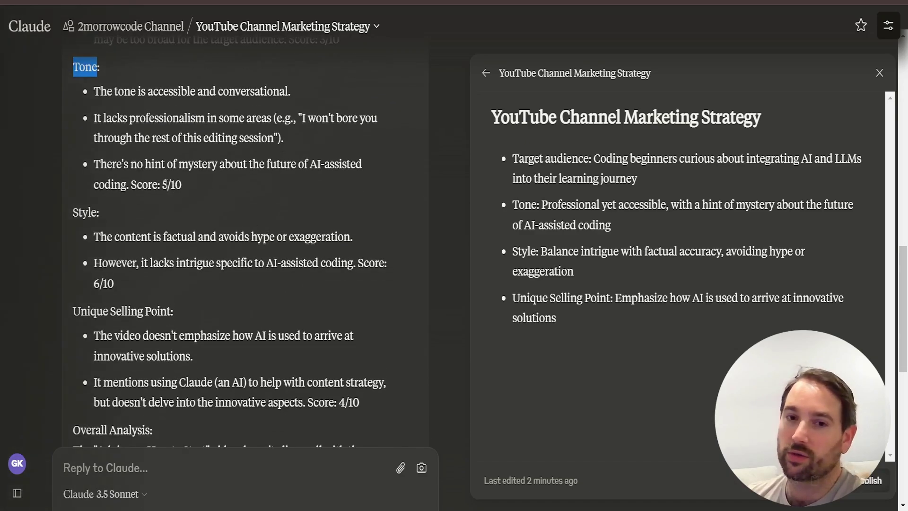
{"action": "double_click", "coordinate": [165, 184]}
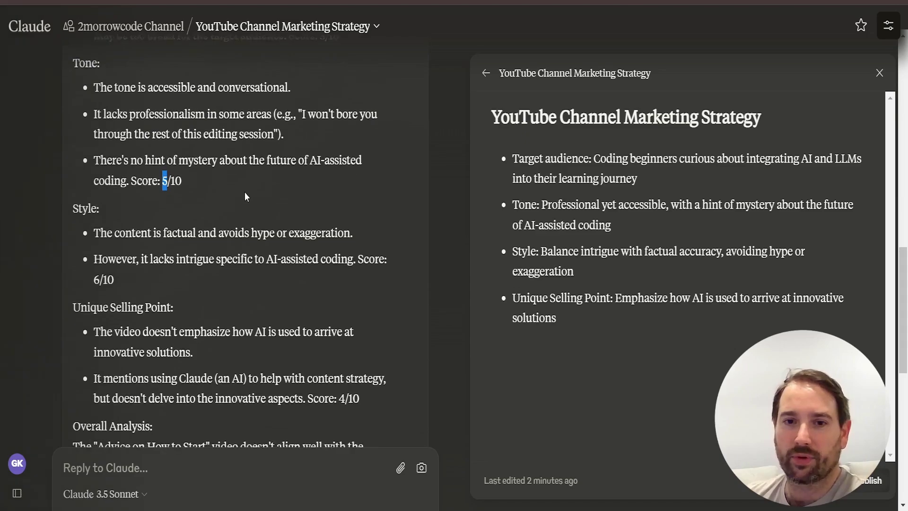
{"action": "scroll", "coordinate": [246, 193], "scroll_direction": "down", "scroll_amount": 2}
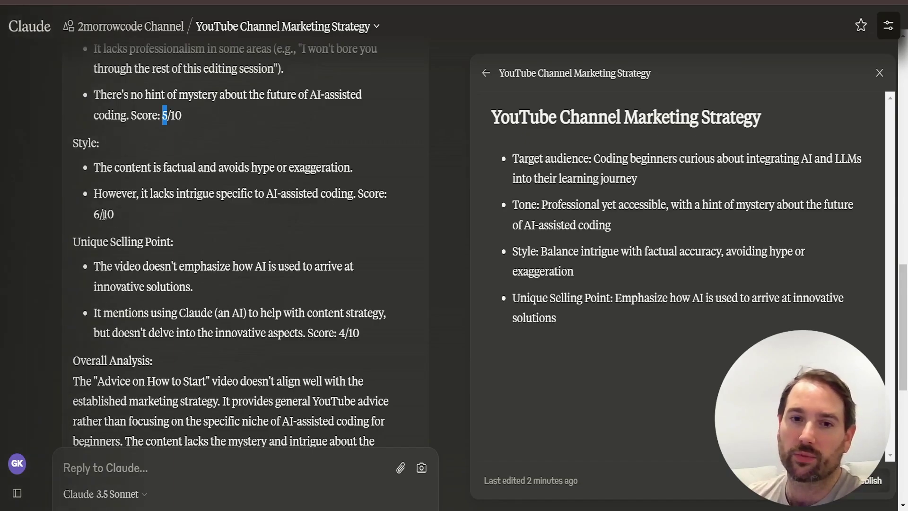
{"action": "left_click", "coordinate": [121, 217]}
{"action": "scroll", "coordinate": [213, 226], "scroll_direction": "down", "scroll_amount": 2}
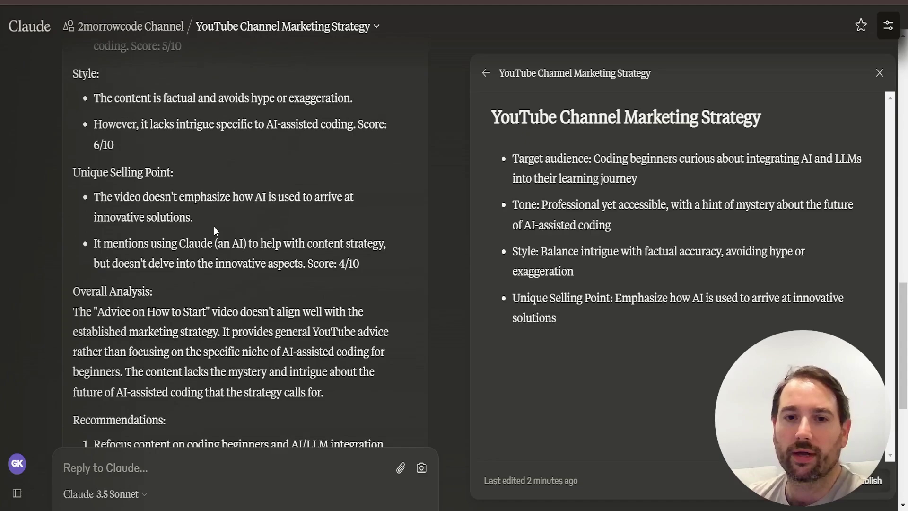
{"action": "scroll", "coordinate": [214, 230], "scroll_direction": "down", "scroll_amount": 2}
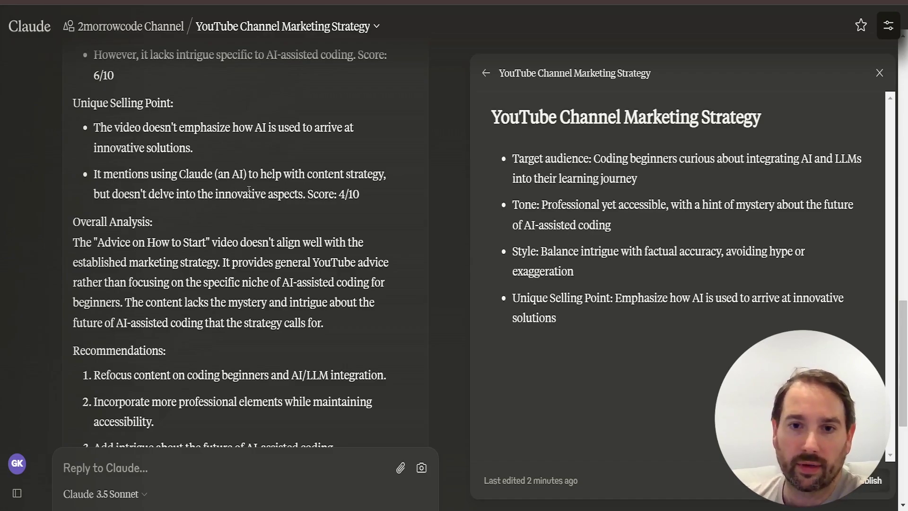
Recheck the restated marketing strategy against the video assessments and read the Overall Analysis section
{"action": "scroll", "coordinate": [249, 189], "scroll_direction": "up", "scroll_amount": 3}
{"action": "scroll", "coordinate": [249, 190], "scroll_direction": "up", "scroll_amount": 9}
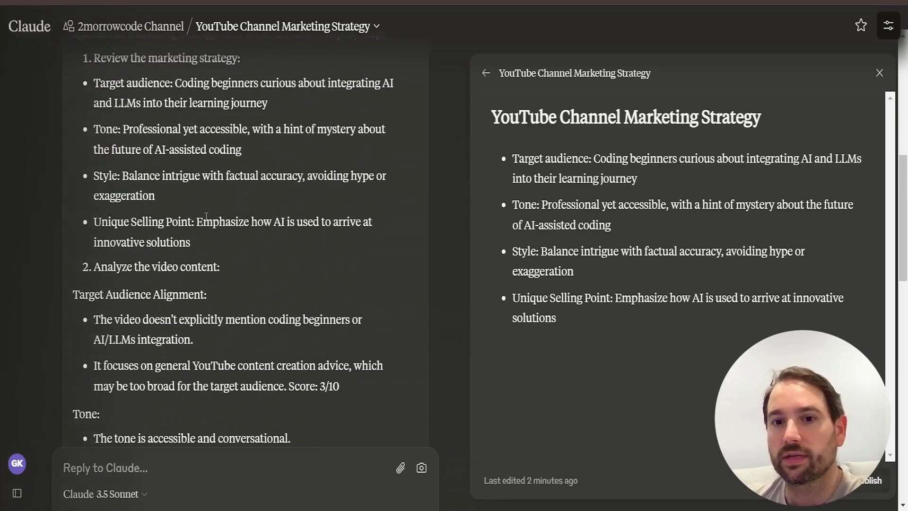
{"action": "scroll", "coordinate": [217, 222], "scroll_direction": "down", "scroll_amount": 11}
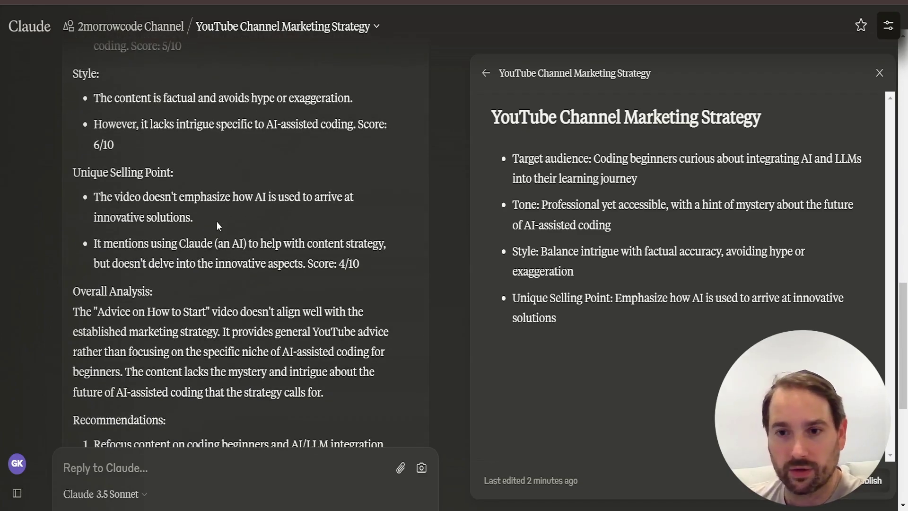
{"action": "scroll", "coordinate": [217, 226], "scroll_direction": "down", "scroll_amount": 3}
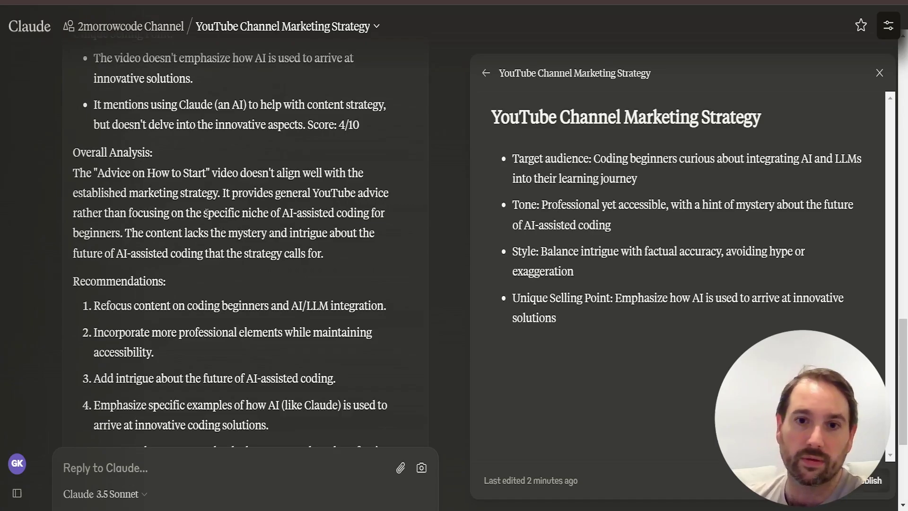
{"action": "scroll", "coordinate": [217, 226], "scroll_direction": "down", "scroll_amount": 4}
{"action": "scroll", "coordinate": [203, 212], "scroll_direction": "up", "scroll_amount": 3}
{"action": "scroll", "coordinate": [142, 156], "scroll_direction": "down", "scroll_amount": 1}
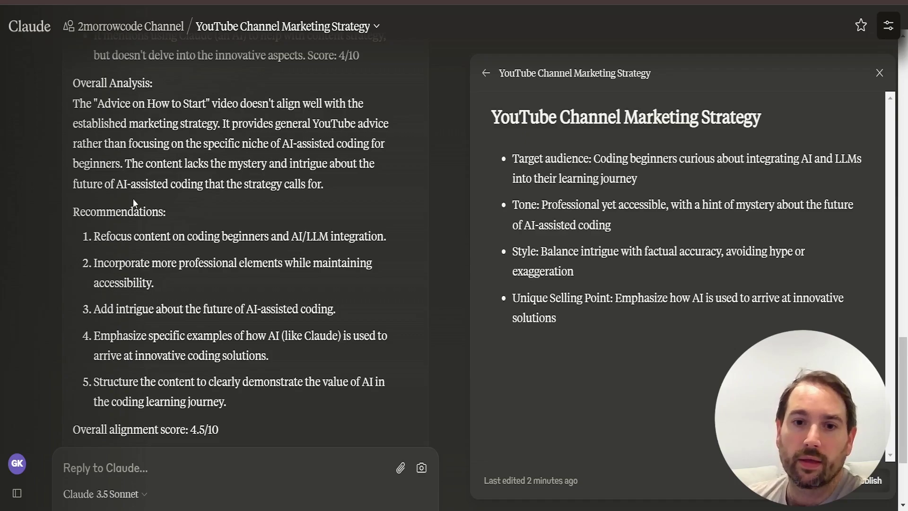
{"action": "scroll", "coordinate": [133, 202], "scroll_direction": "down", "scroll_amount": 1}
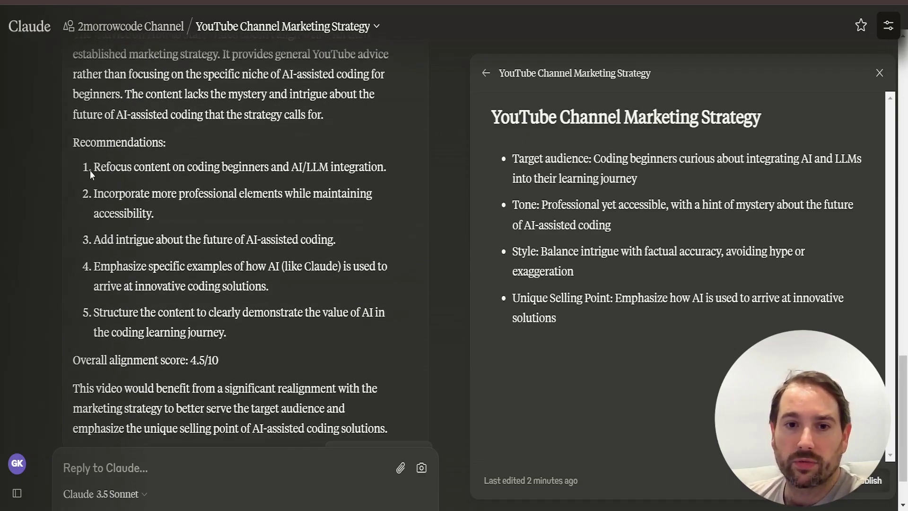
Examine the numbered recommendations, the overall alignment score and the closing remark of the video analysis
{"action": "double_click", "coordinate": [112, 166]}
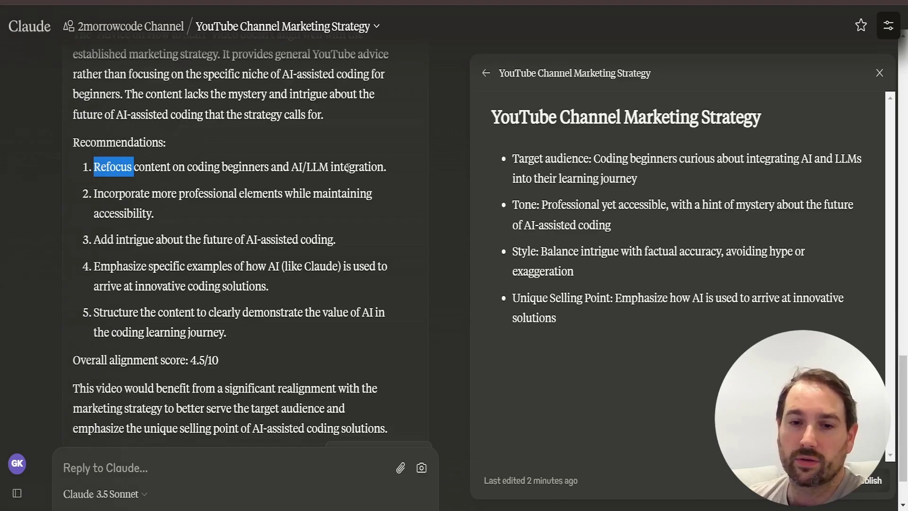
{"action": "left_click", "coordinate": [126, 170]}
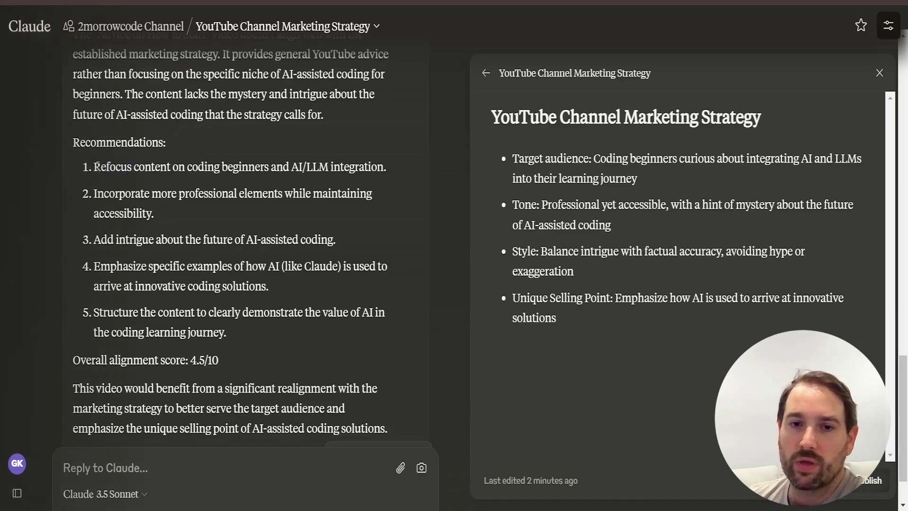
{"action": "left_click_drag", "start_coordinate": [97, 166], "coordinate": [396, 171]}
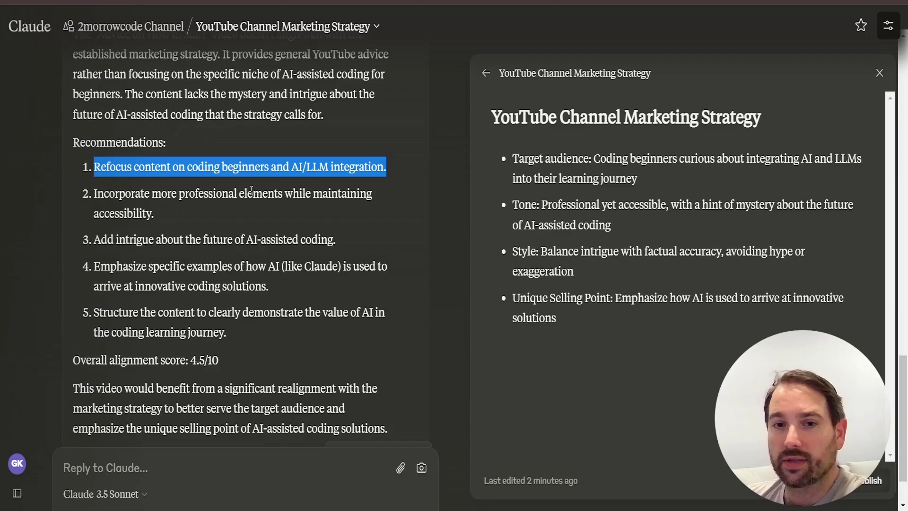
{"action": "left_click", "coordinate": [170, 201]}
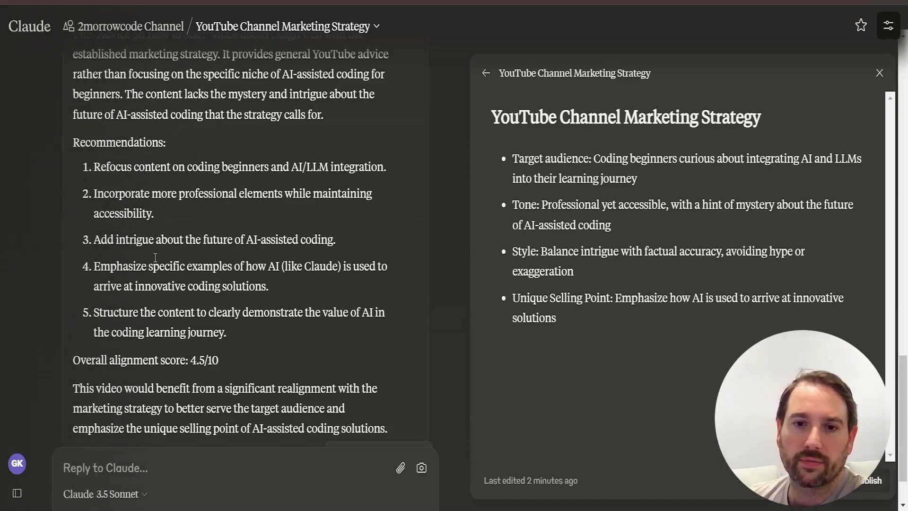
{"action": "left_click_drag", "start_coordinate": [102, 242], "coordinate": [337, 248]}
{"action": "left_click", "coordinate": [336, 243]}
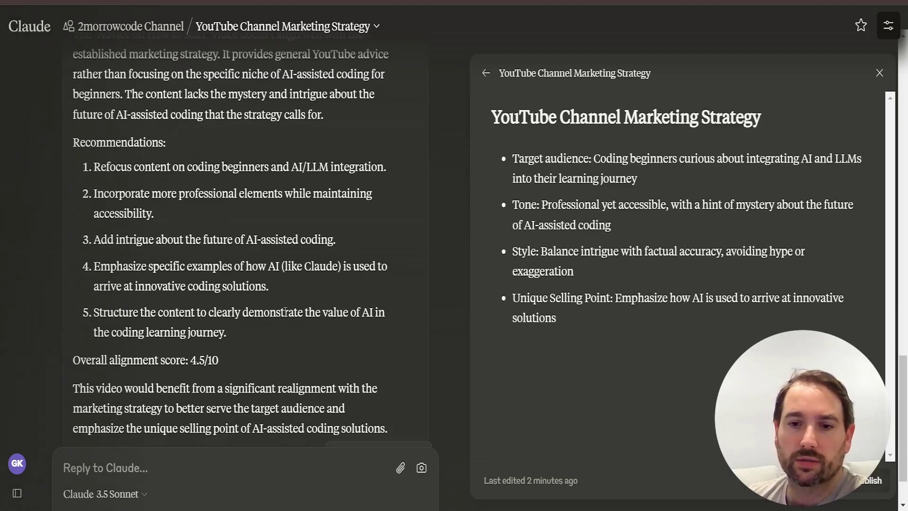
{"action": "scroll", "coordinate": [286, 311], "scroll_direction": "down", "scroll_amount": 2}
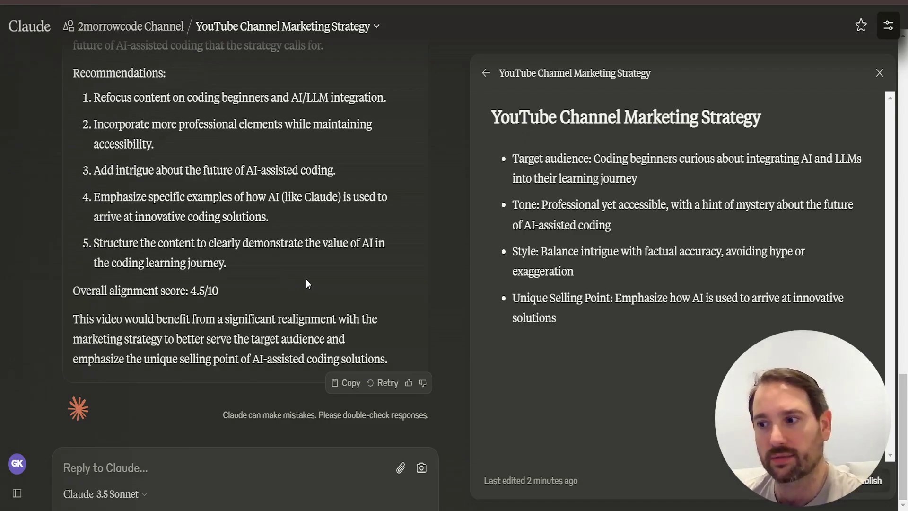
Switch to the 2morrowcode Channel project page
{"action": "left_click", "coordinate": [378, 2]}
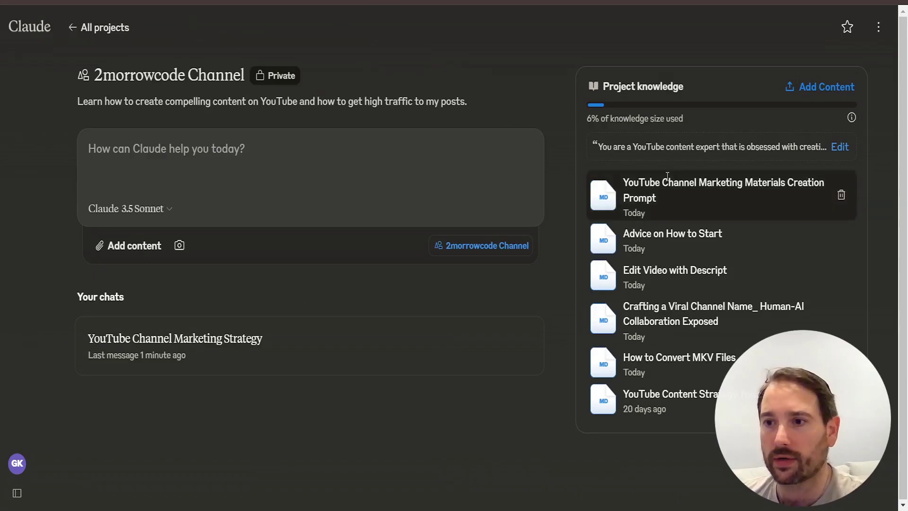